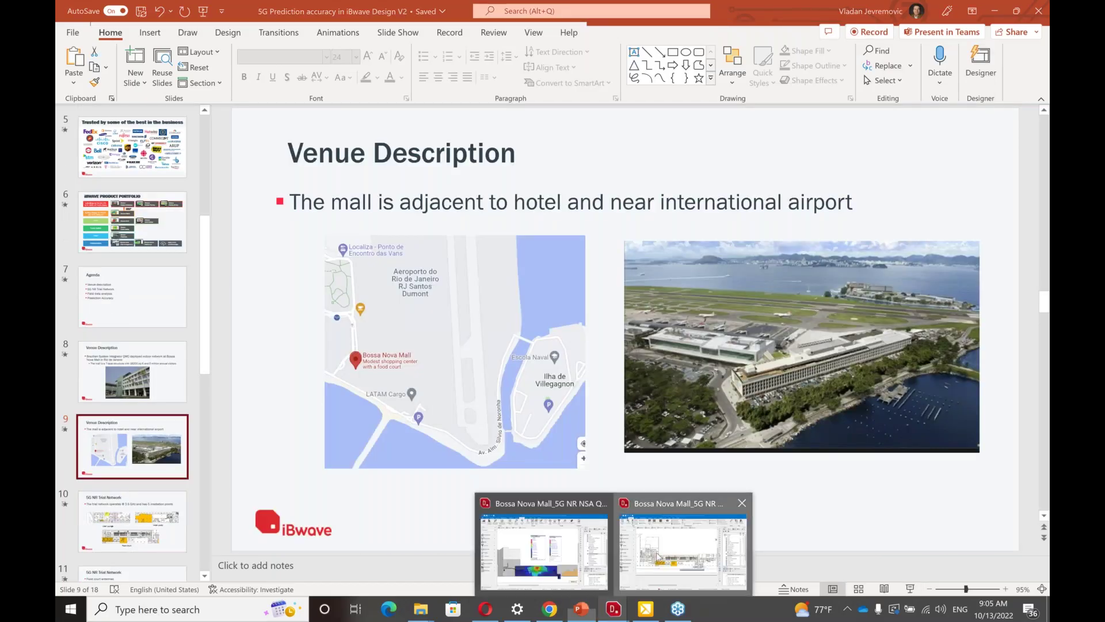
left_click(658, 557)
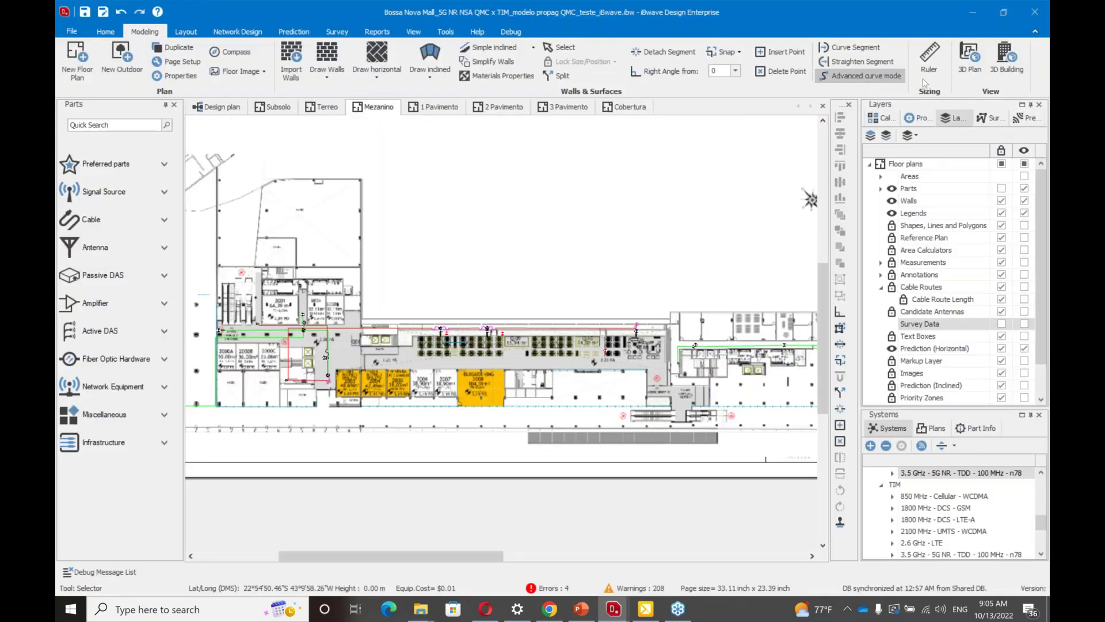
left_click(1008, 67)
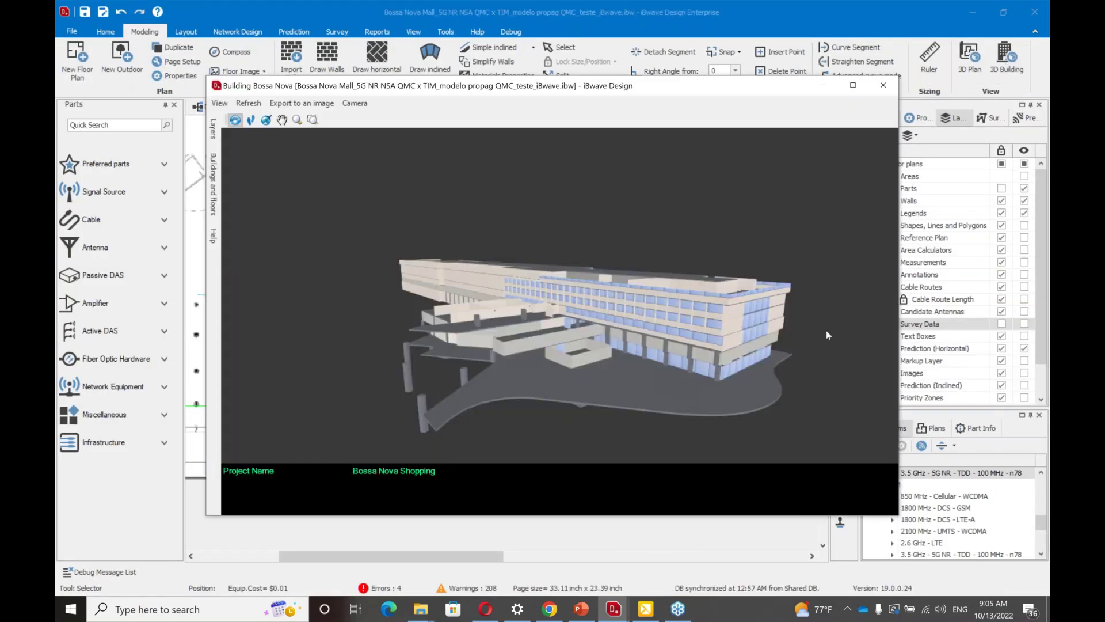
mouse_move(826, 330)
left_mouse_down()
mouse_move(768, 331)
mouse_move(830, 325)
left_mouse_up()
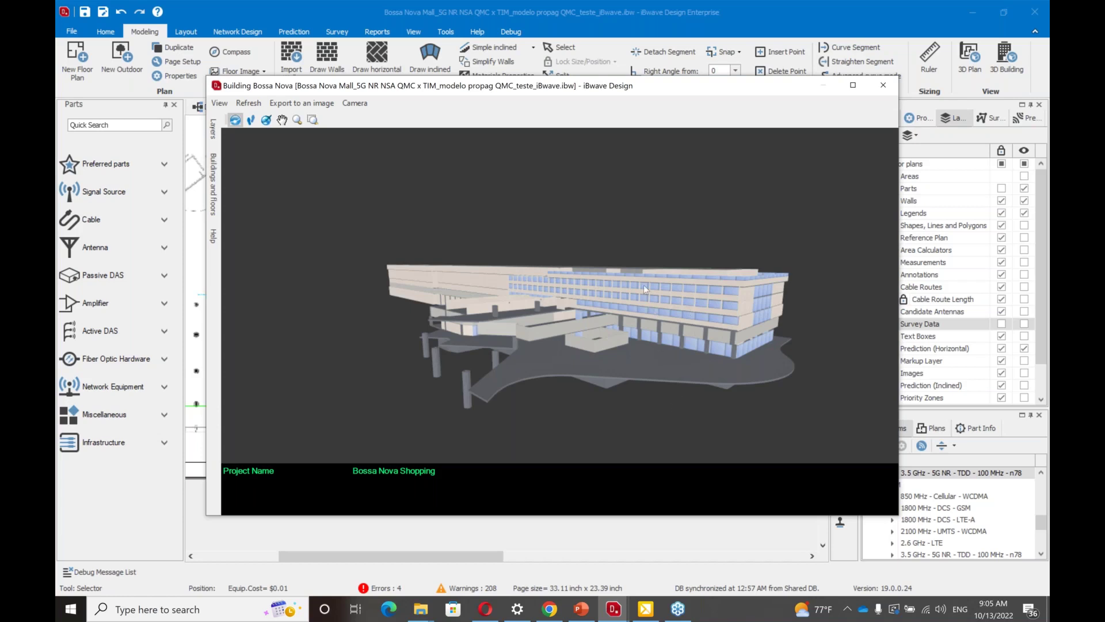
left_click_drag(297, 351, 245, 328)
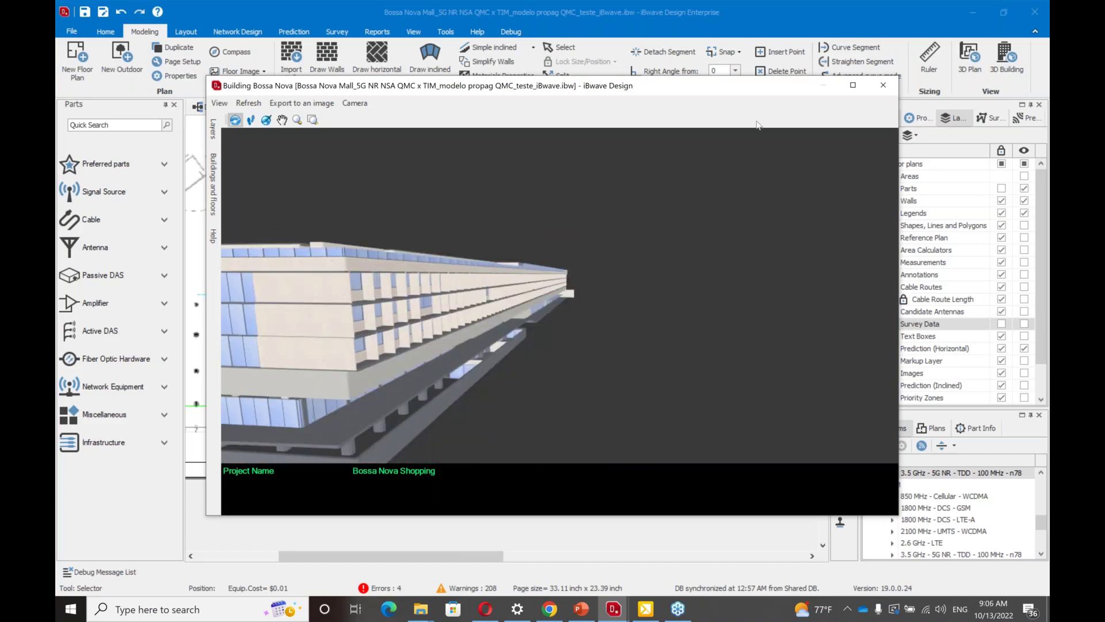
left_click(883, 85)
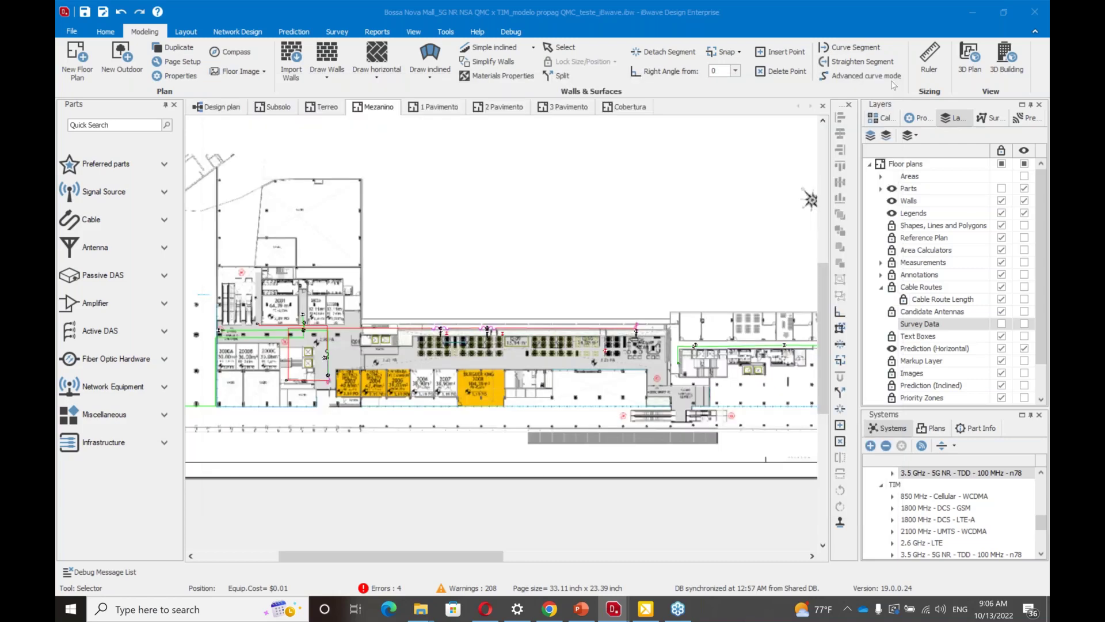
Step: Present the deck through slide 11, 'Food court antennas', then exit to Normal view on it
left_click(579, 608)
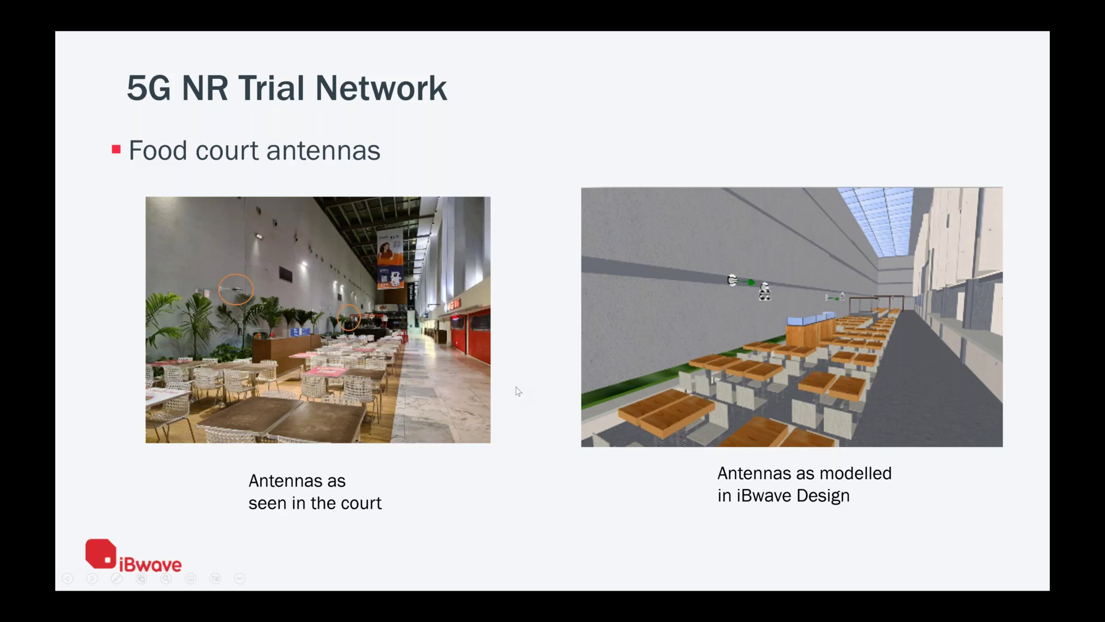
key("Escape")
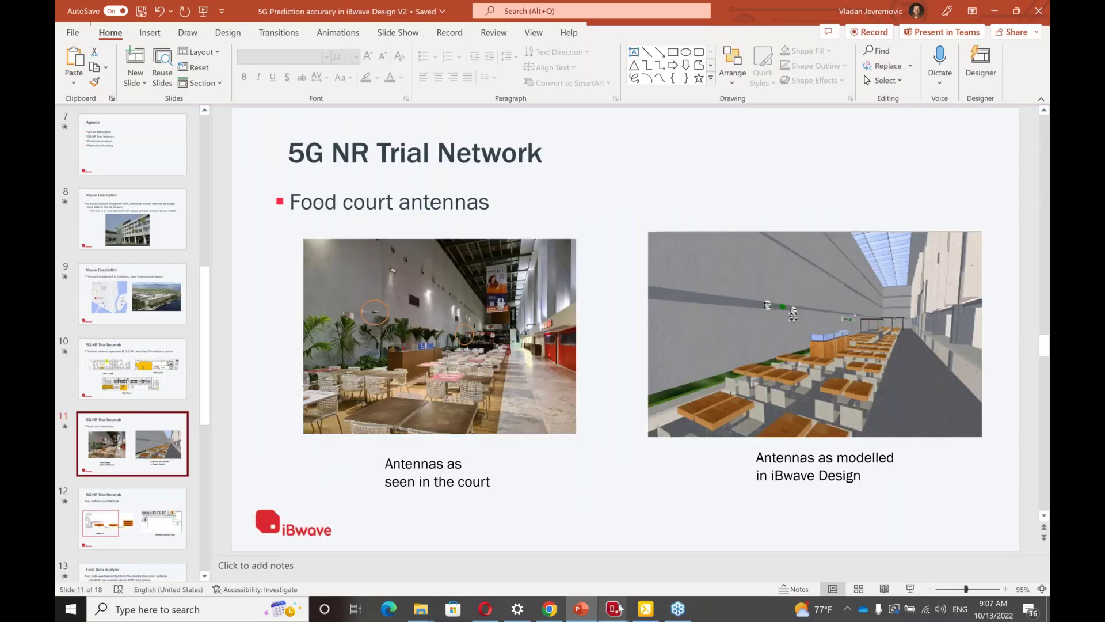
Step: Bring the iBwave window forward and zoom the Mezanino floor plan to 100%
mouse_move(618, 608)
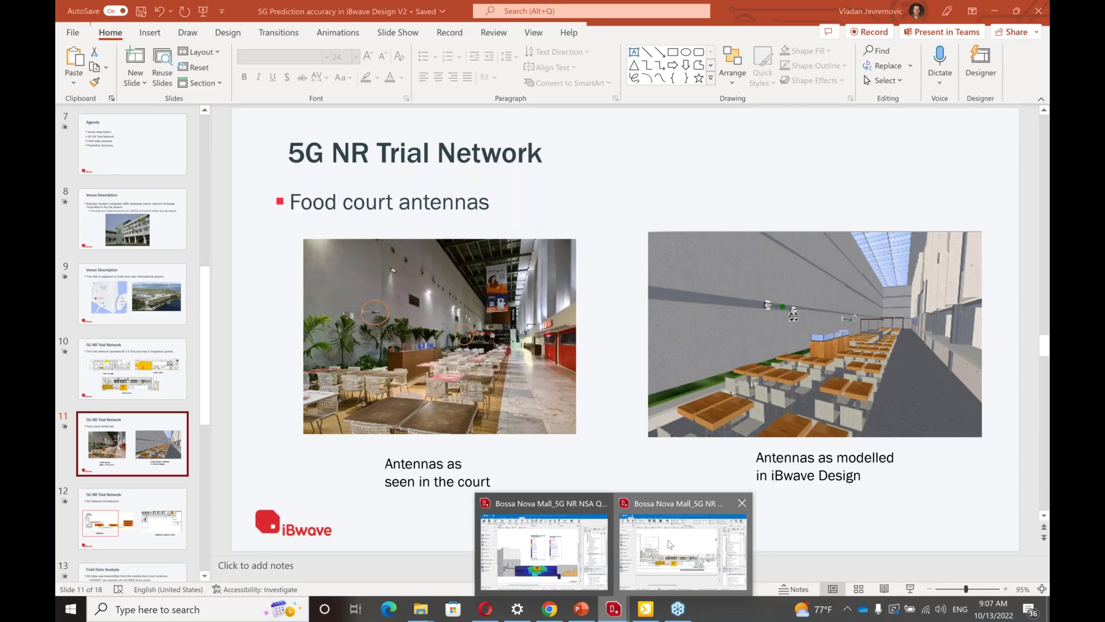
left_click(670, 544)
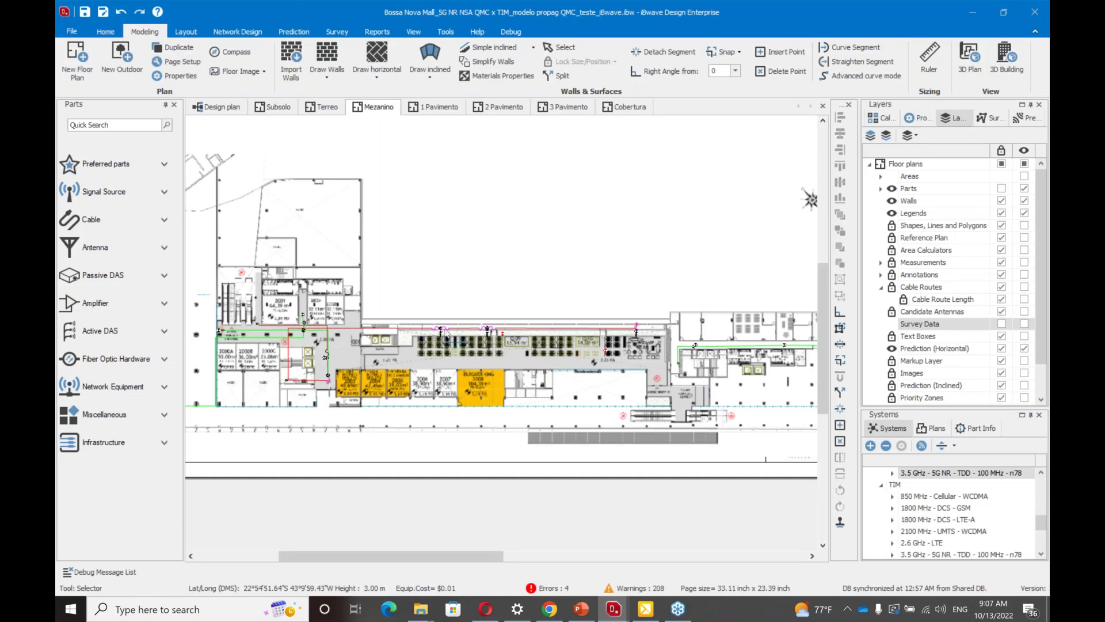
left_click(105, 33)
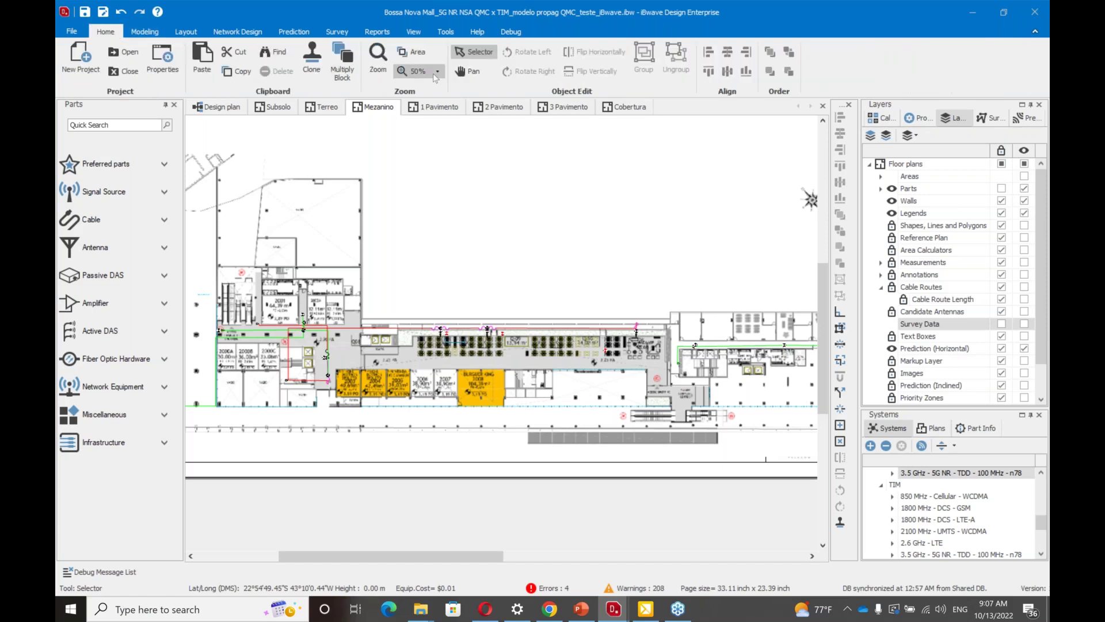
left_click(434, 72)
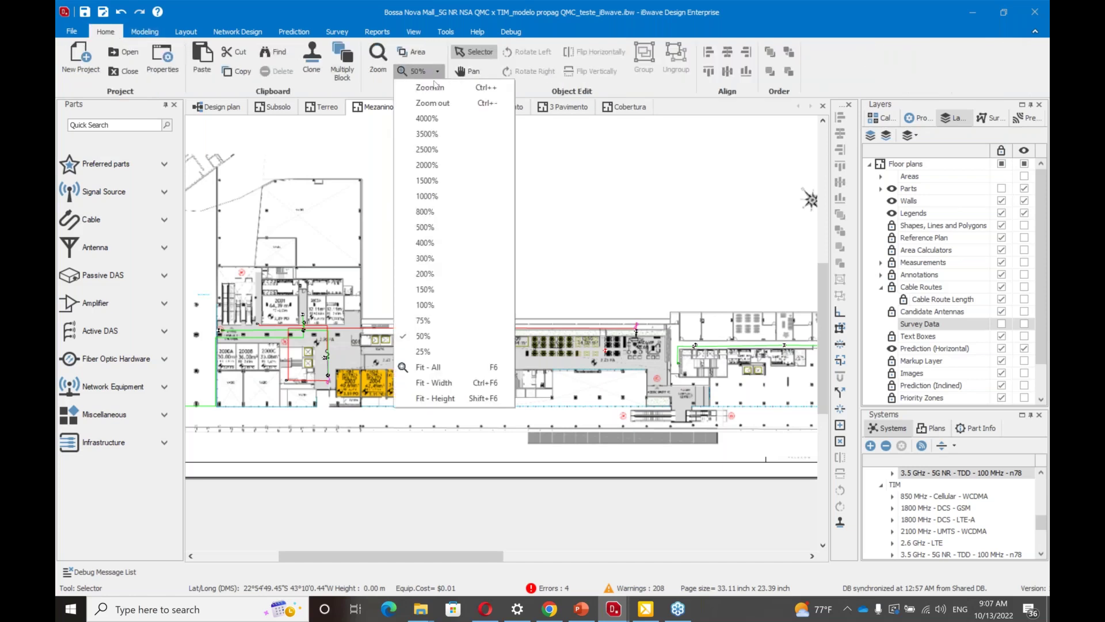
left_click(465, 304)
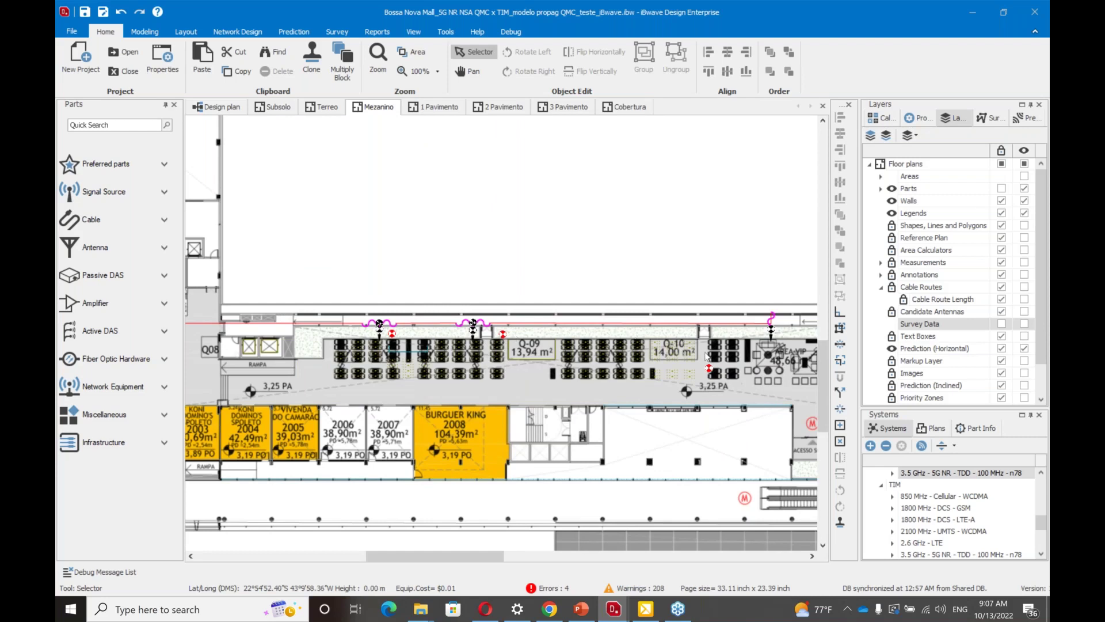
left_click(153, 35)
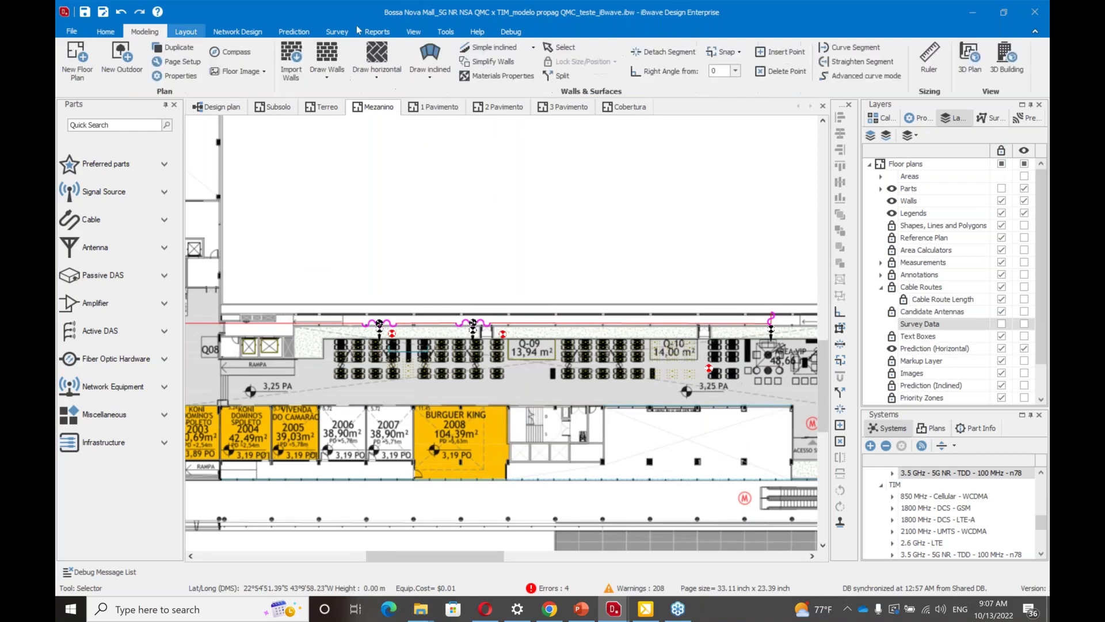
left_click(978, 69)
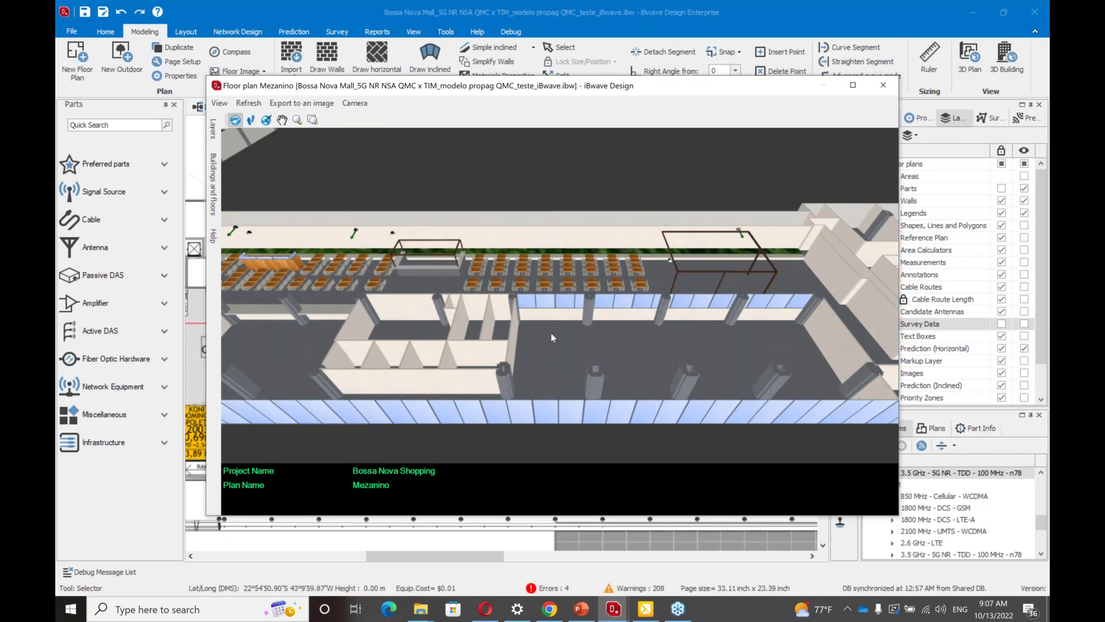
scroll(551, 334, "up", 1)
scroll(551, 333, "up", 1)
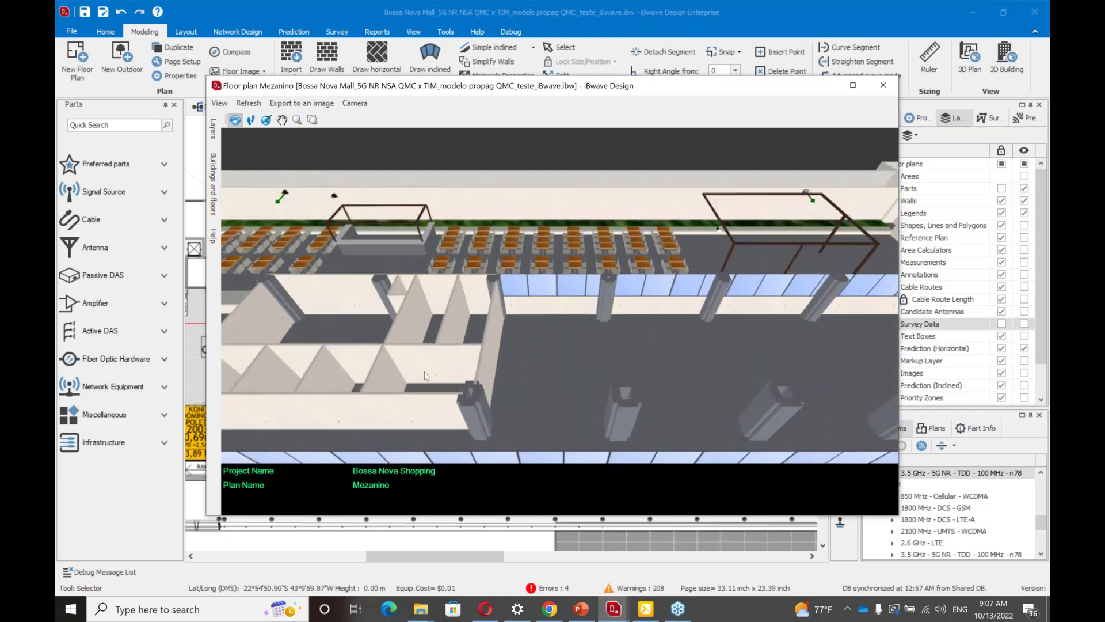
left_click(282, 120)
left_click_drag(360, 267, 535, 284)
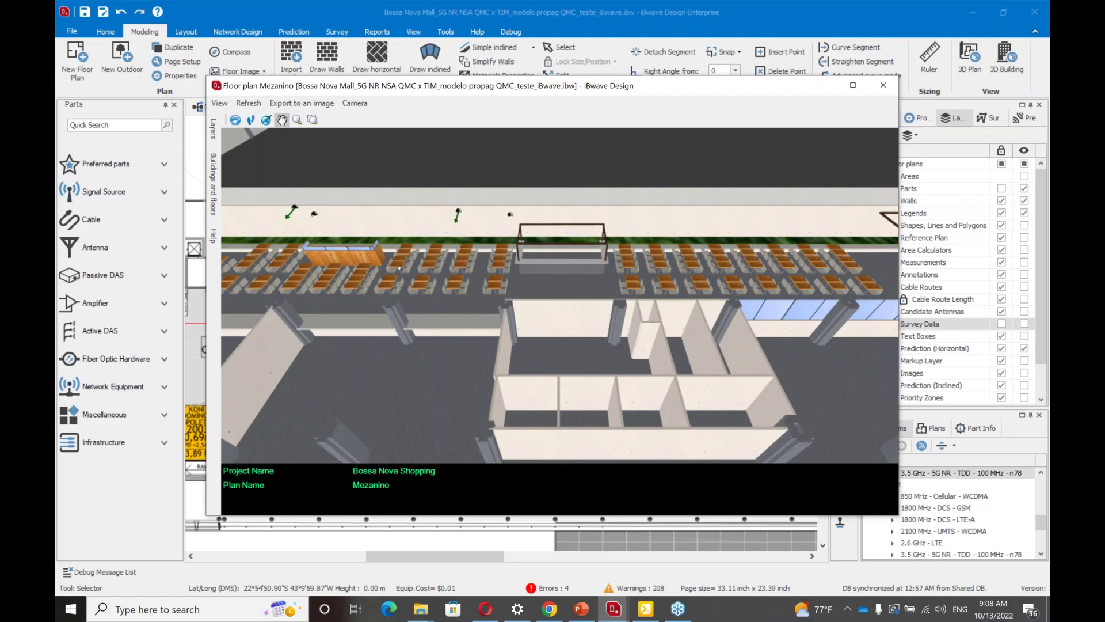
scroll(399, 268, "down", 10)
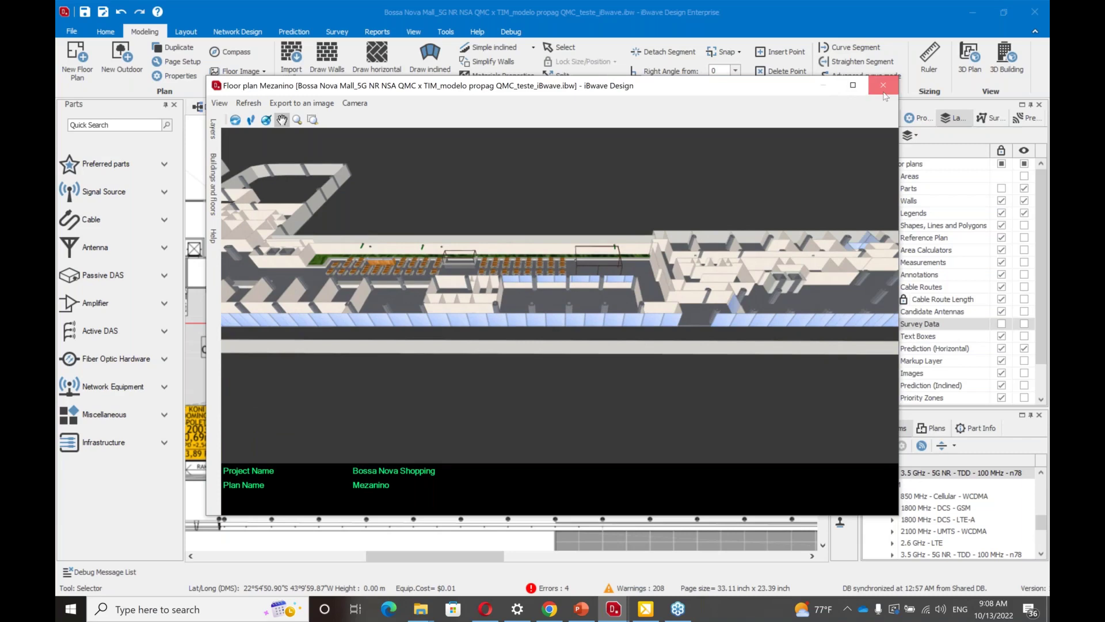
Step: Close the 3D view, zoom the Terreo plan to 75%, scroll right to HOTEL, then return to PowerPoint
left_click(884, 86)
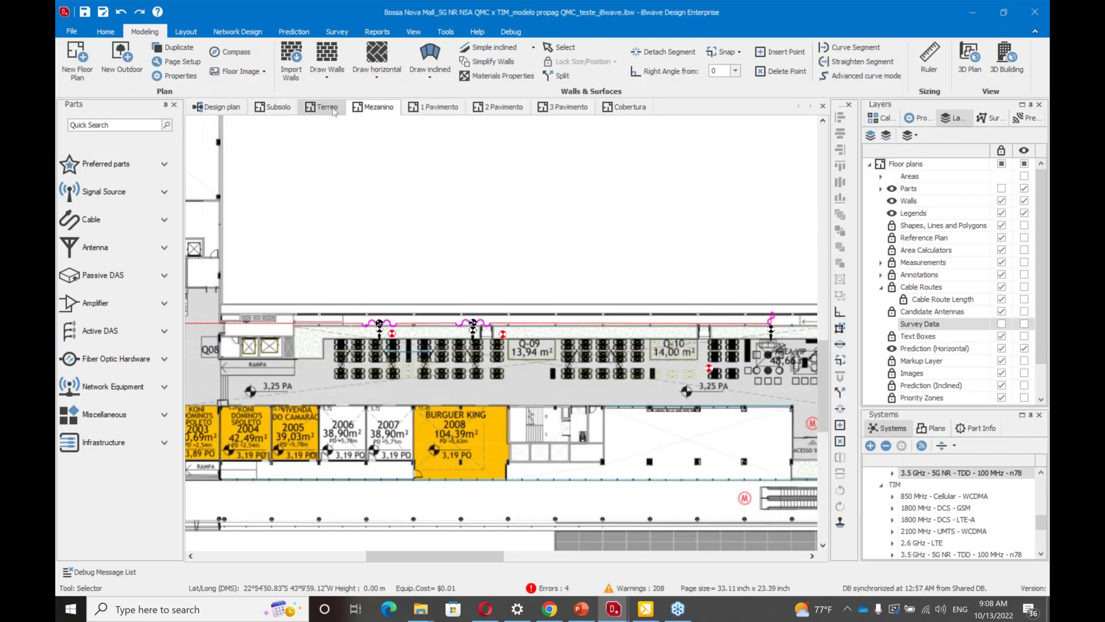
left_click(323, 106)
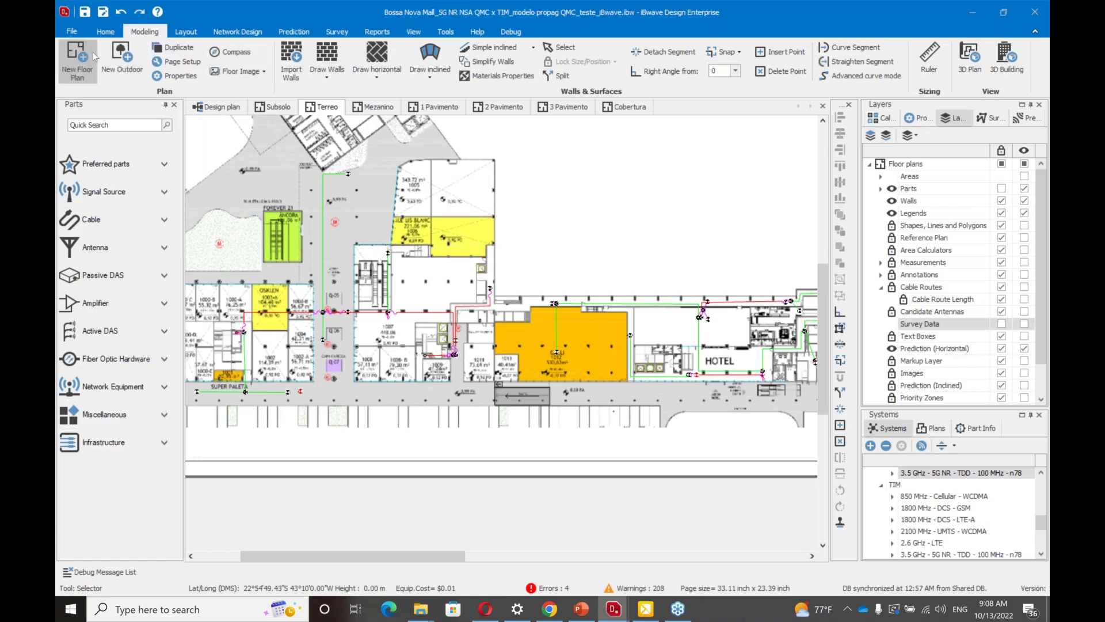
left_click(104, 33)
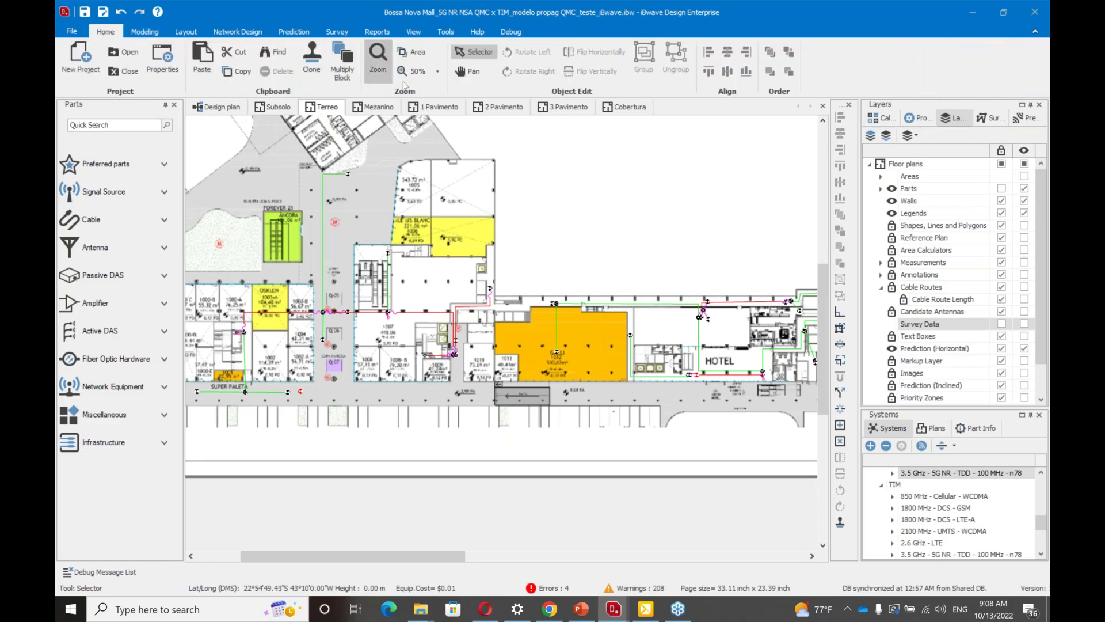
left_click(433, 74)
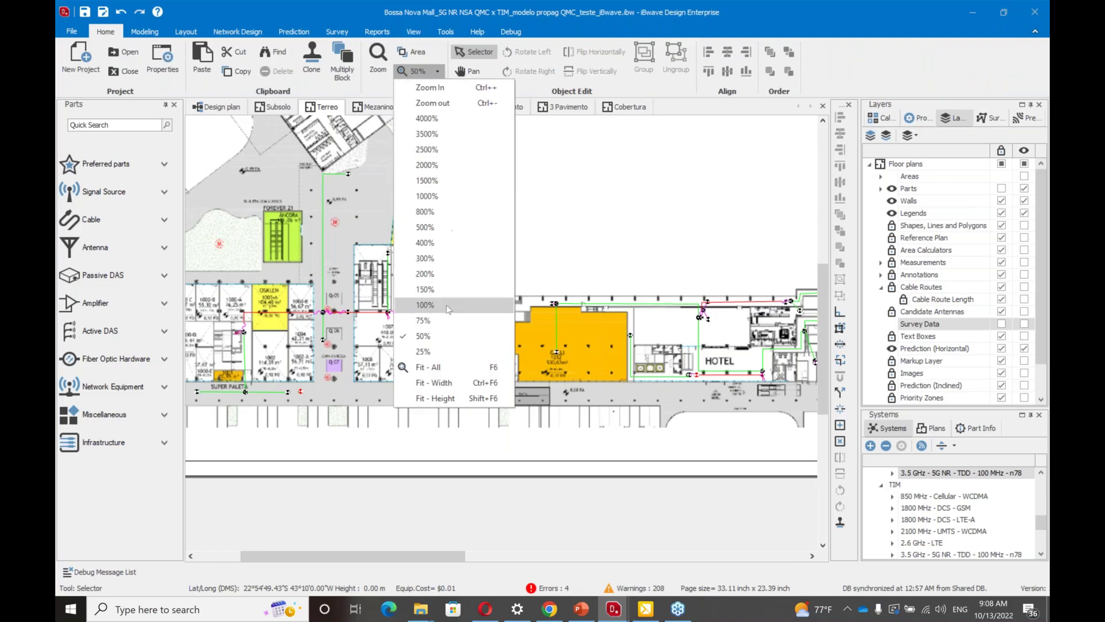
left_click(438, 321)
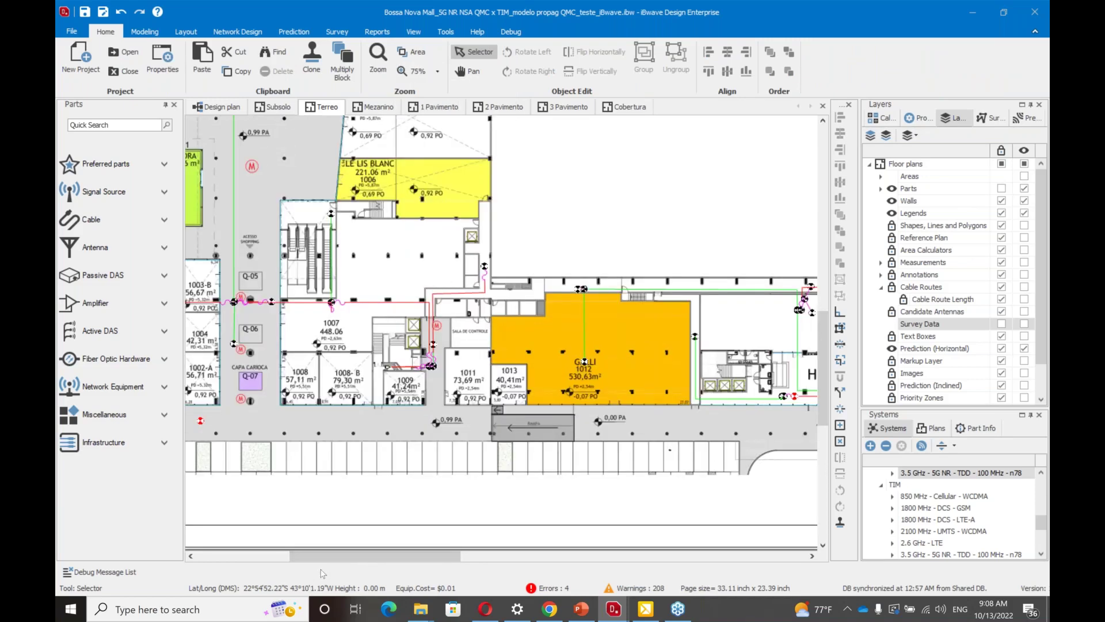
left_click_drag(327, 555, 477, 566)
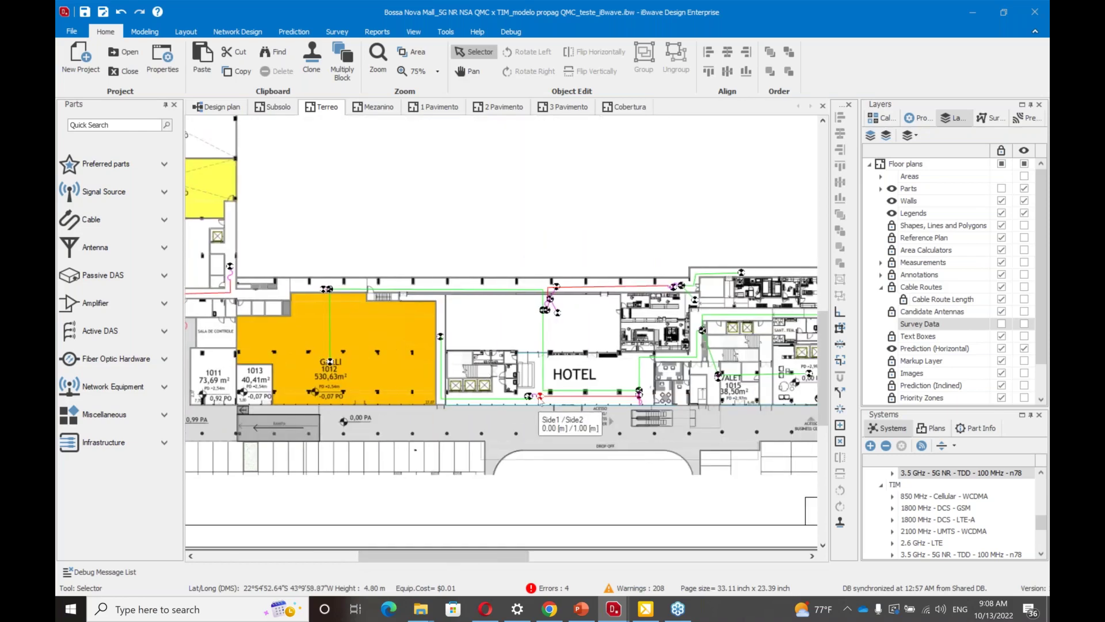
left_click(586, 615)
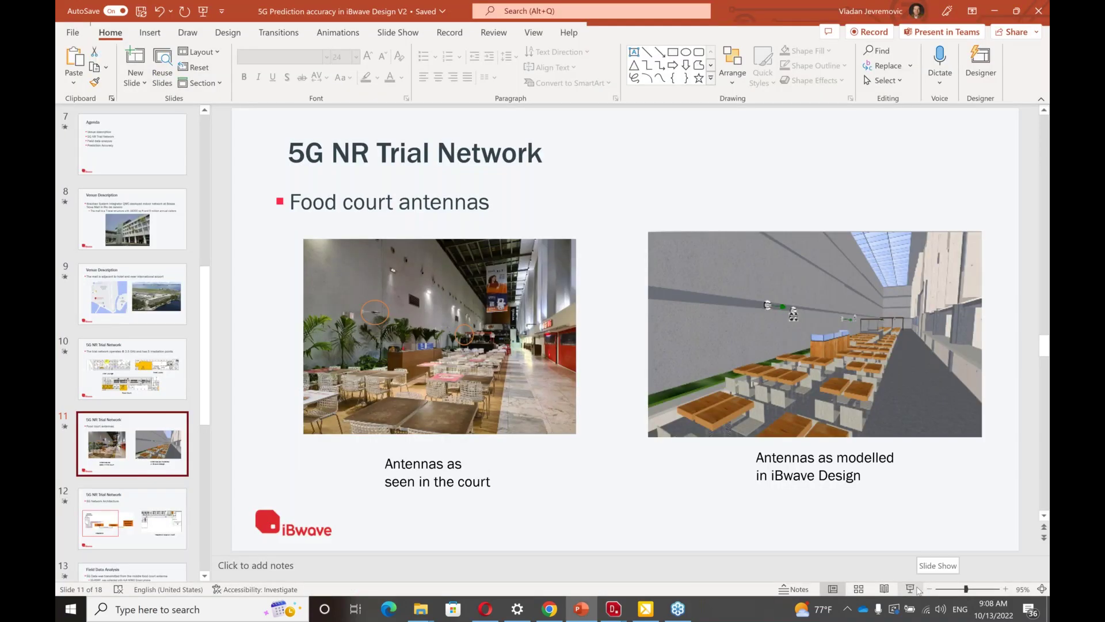
Step: Start the slide show from slide 11 and advance to the 5G Network Architecture slide
left_click(917, 589)
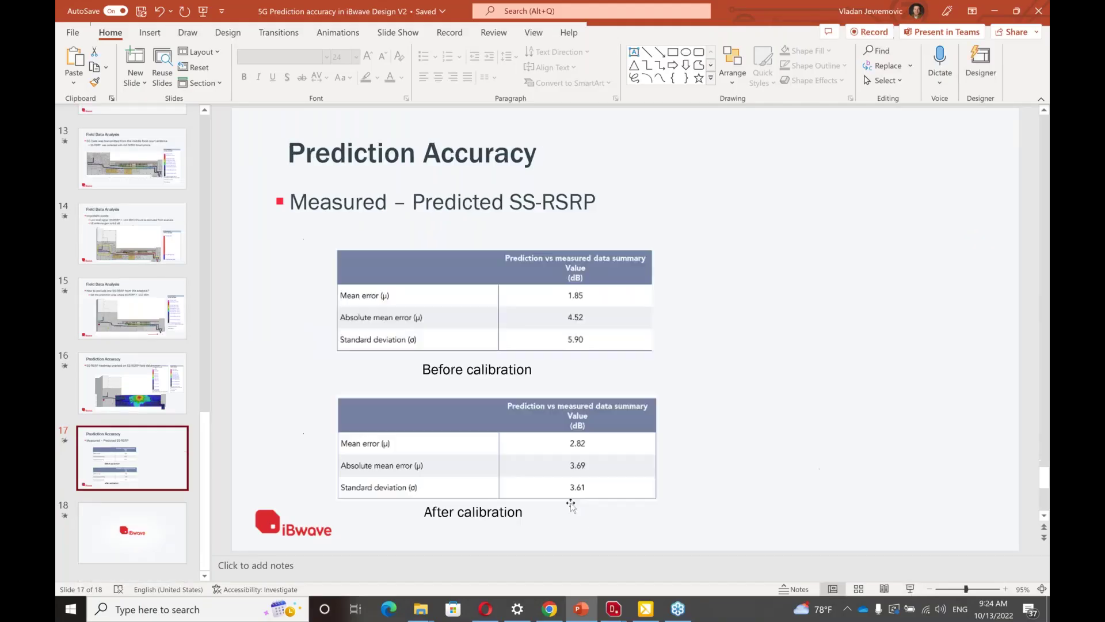
Step: Switch from PowerPoint to the Bossa Nova Mall model window in iBwave
mouse_move(611, 613)
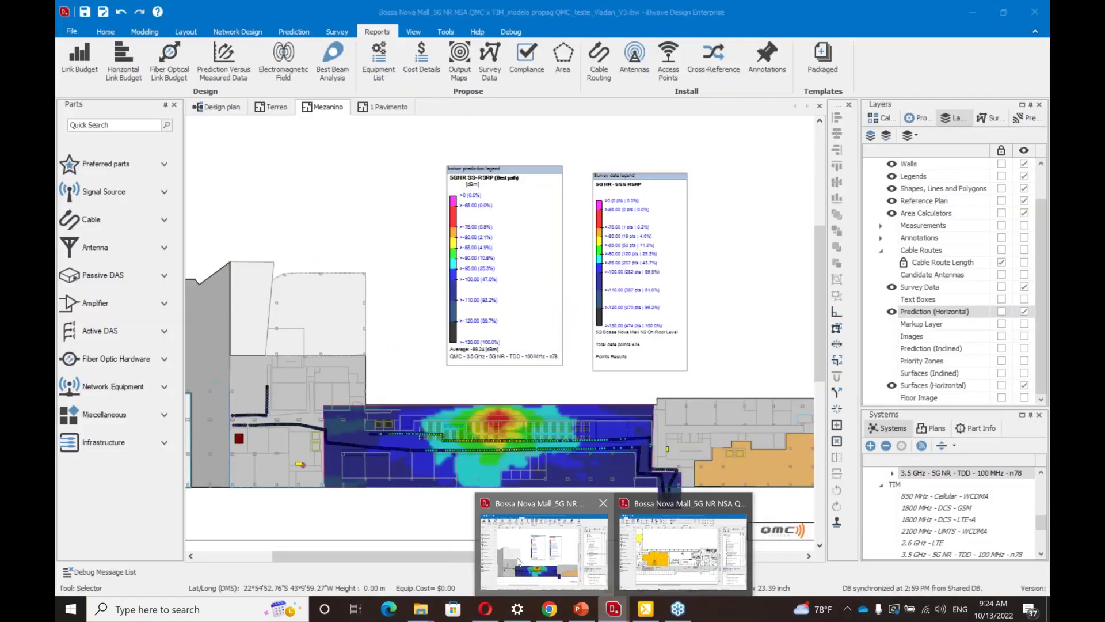
left_click(518, 561)
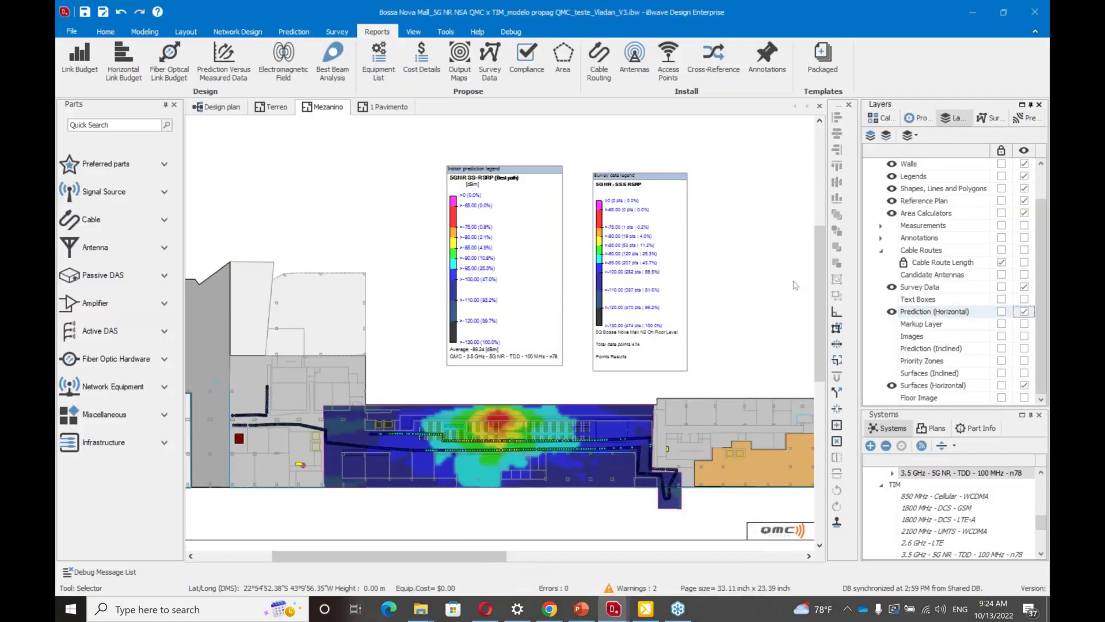
left_click(1024, 311)
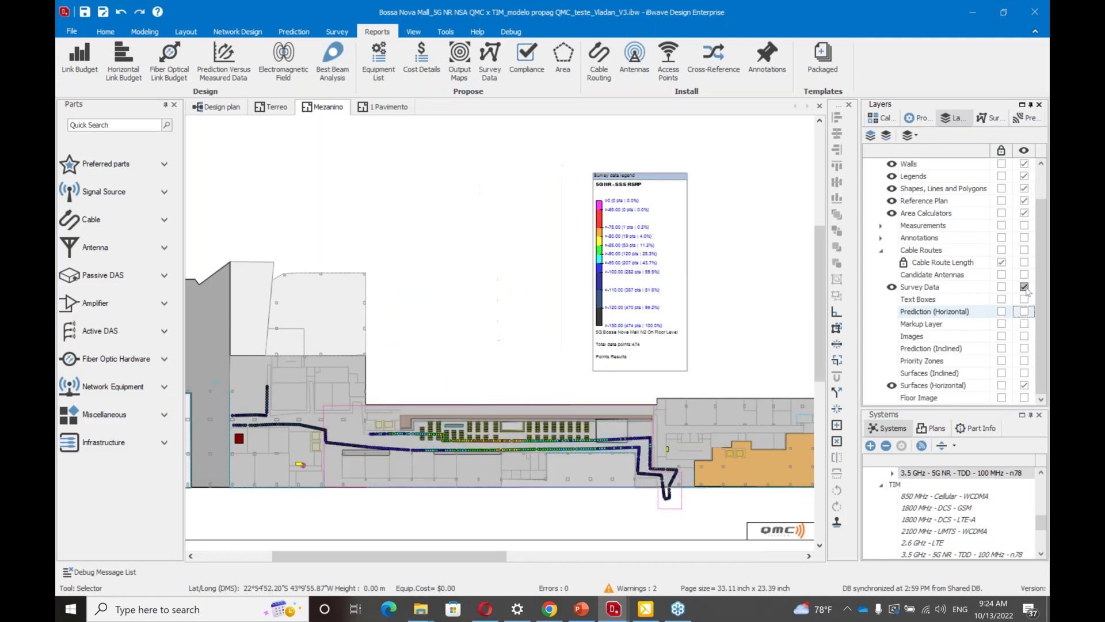
left_click(1024, 286)
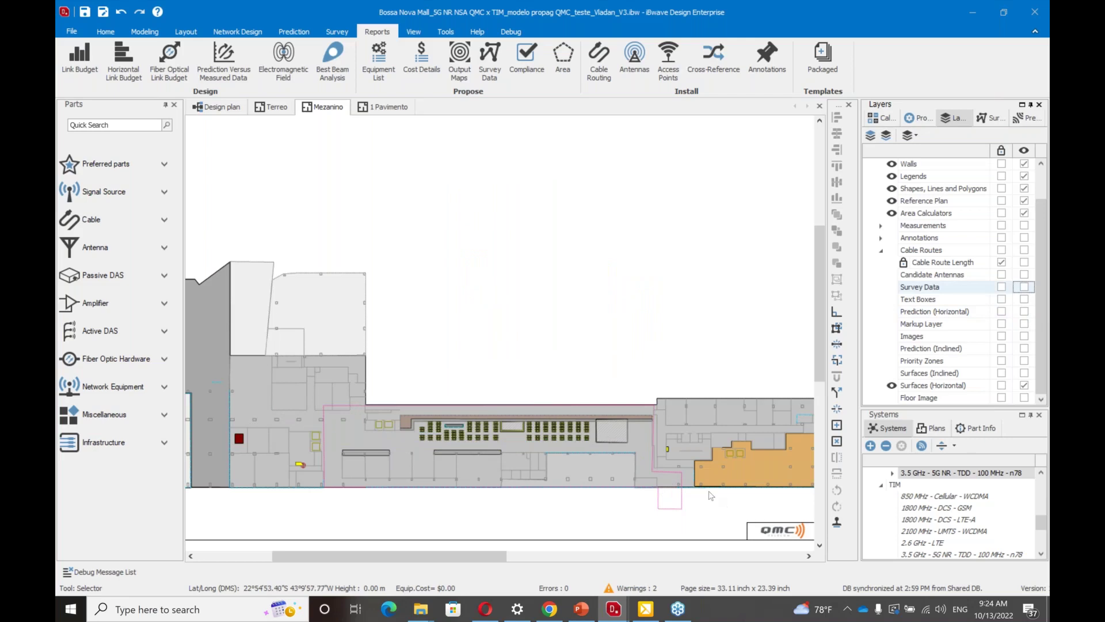
left_click(673, 513)
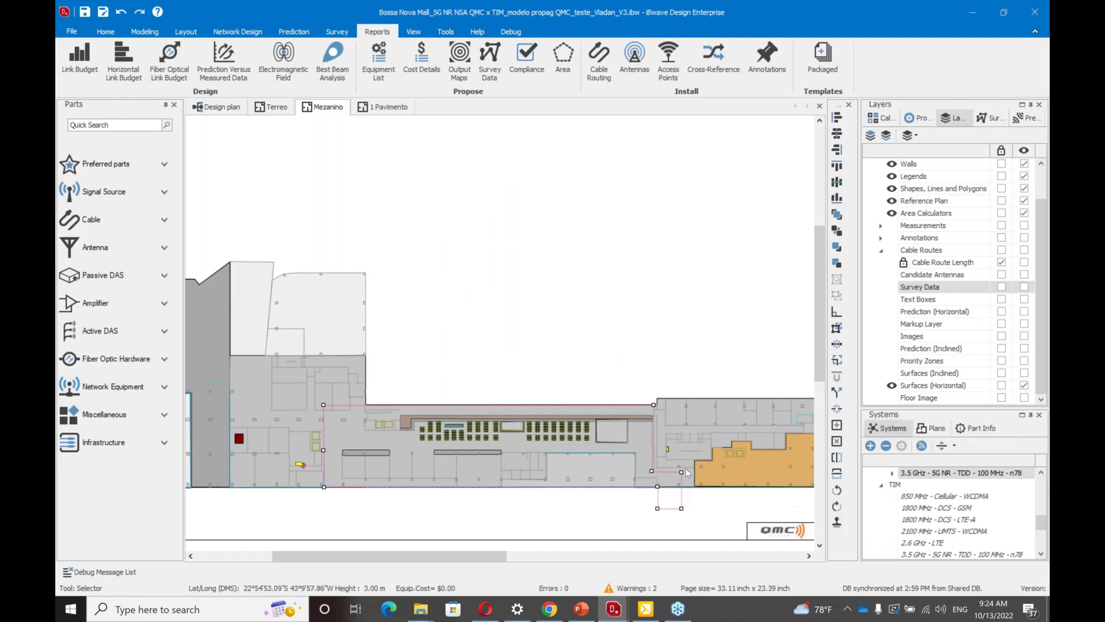
mouse_move(655, 490)
mouse_move(656, 414)
left_click(1024, 250)
left_click(1024, 262)
left_click(1024, 286)
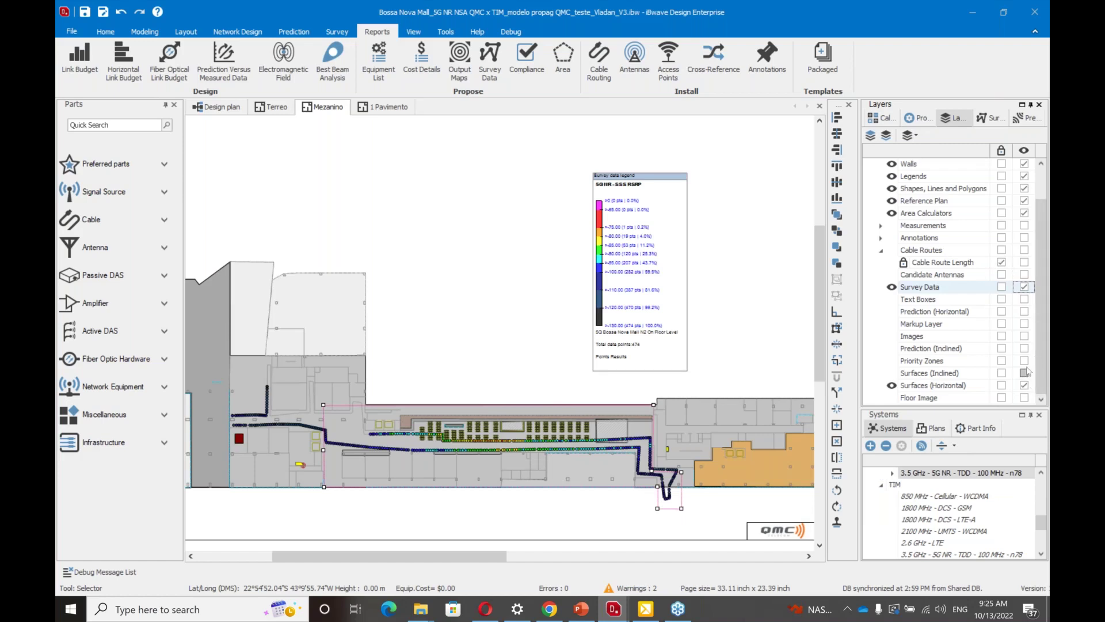
left_click(1024, 311)
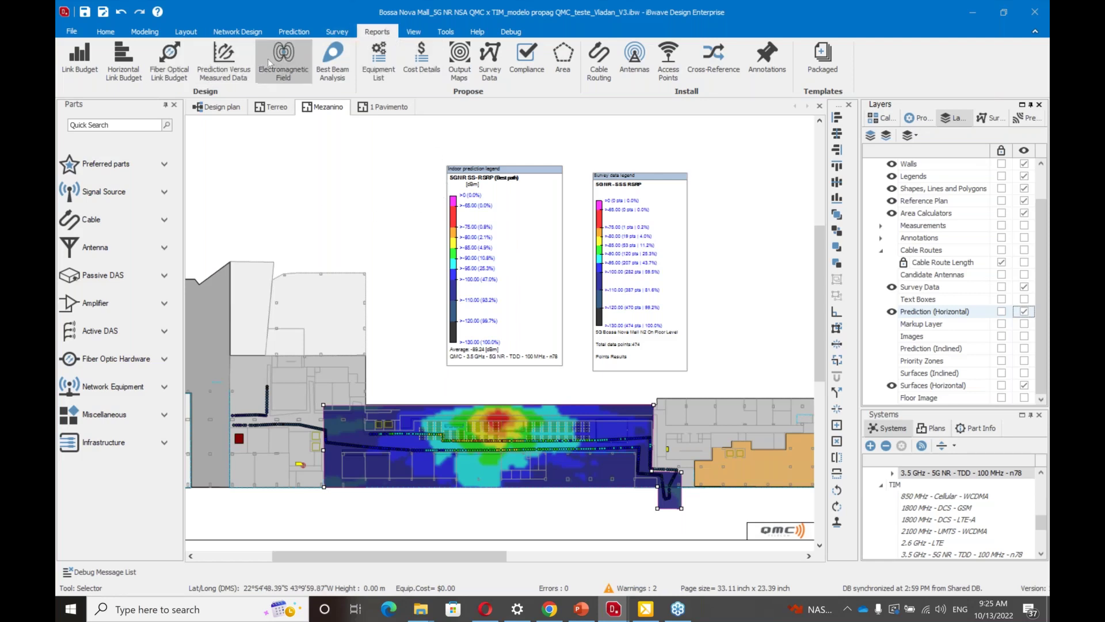
Step: Generate the Prediction Versus Measured Data report for 5G NR SS-RSRP Default against the SSS RSRP survey
left_click(225, 60)
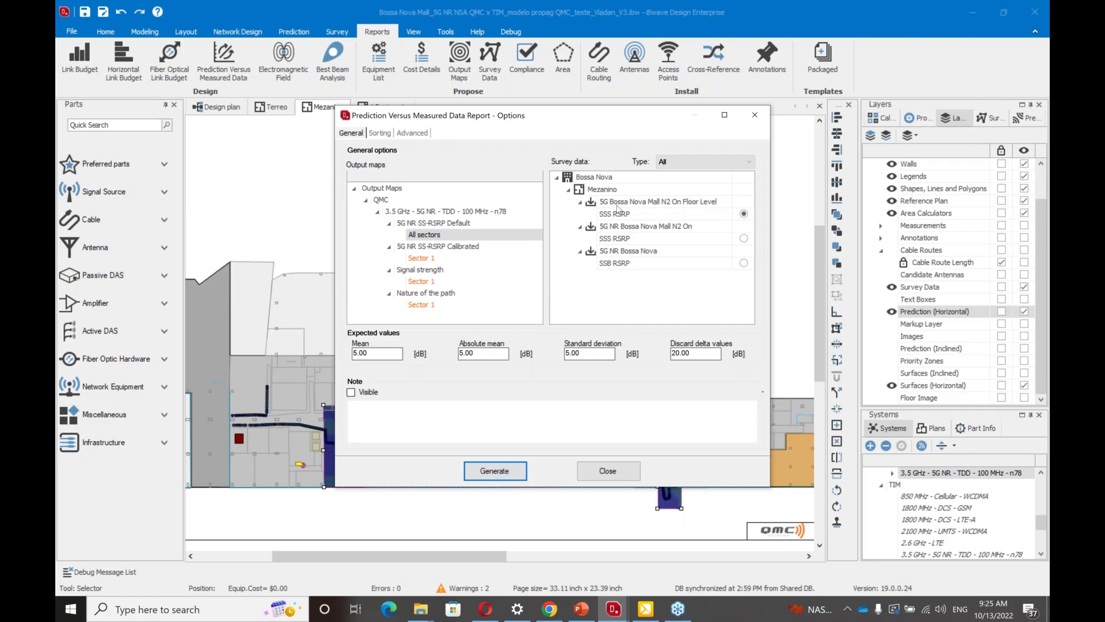
left_click(482, 475)
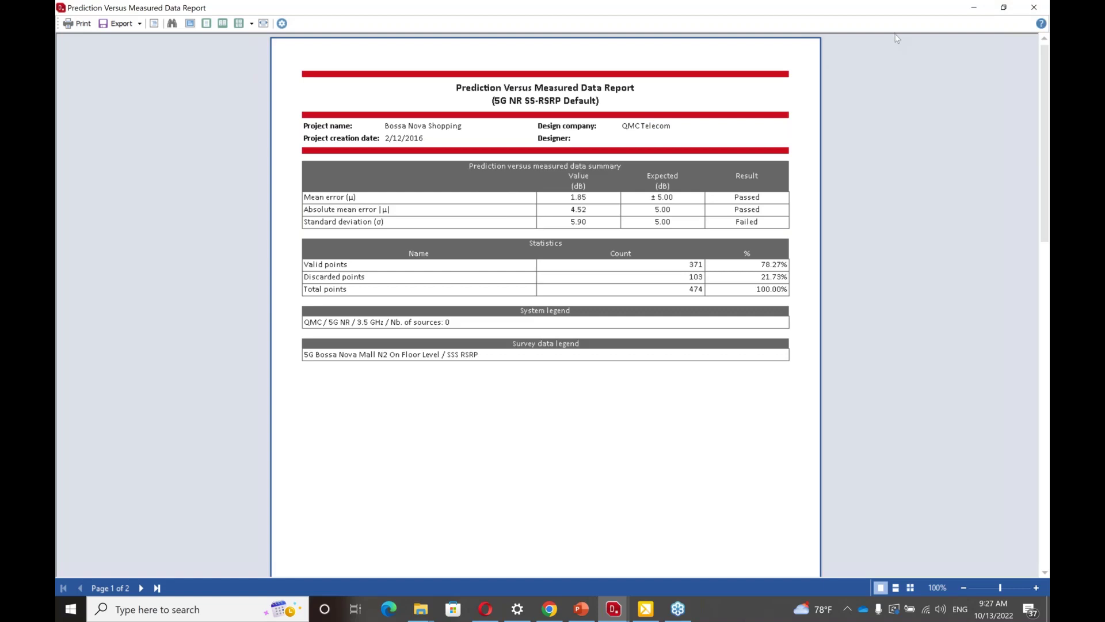
Step: Regenerate the report for the Calibrated Sector 1 map, close it, and return to PowerPoint
left_click(1035, 9)
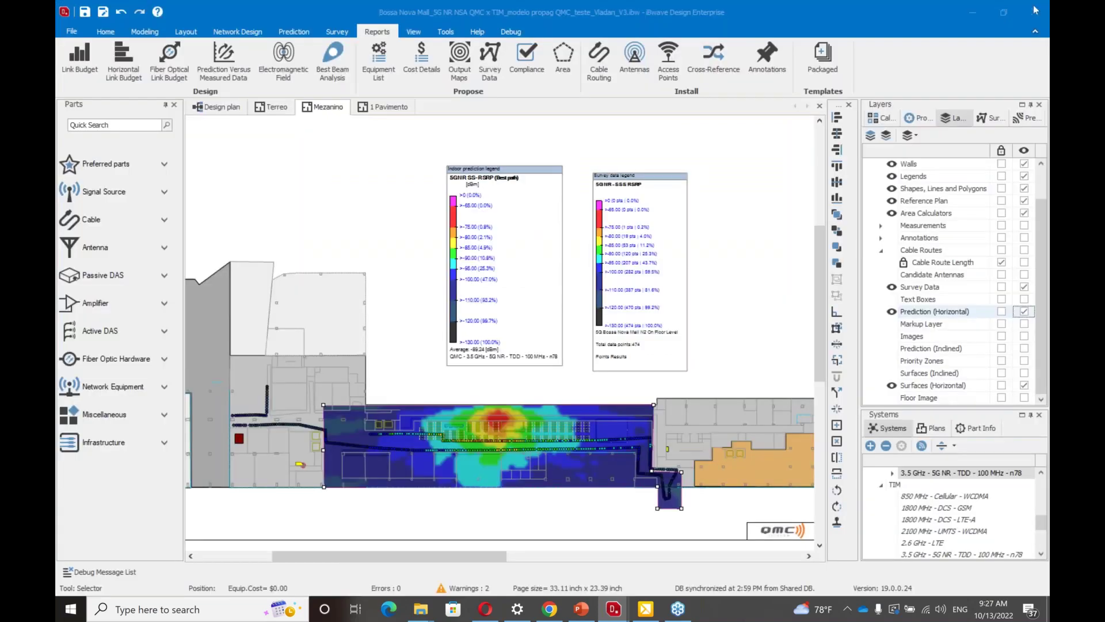
left_click(223, 67)
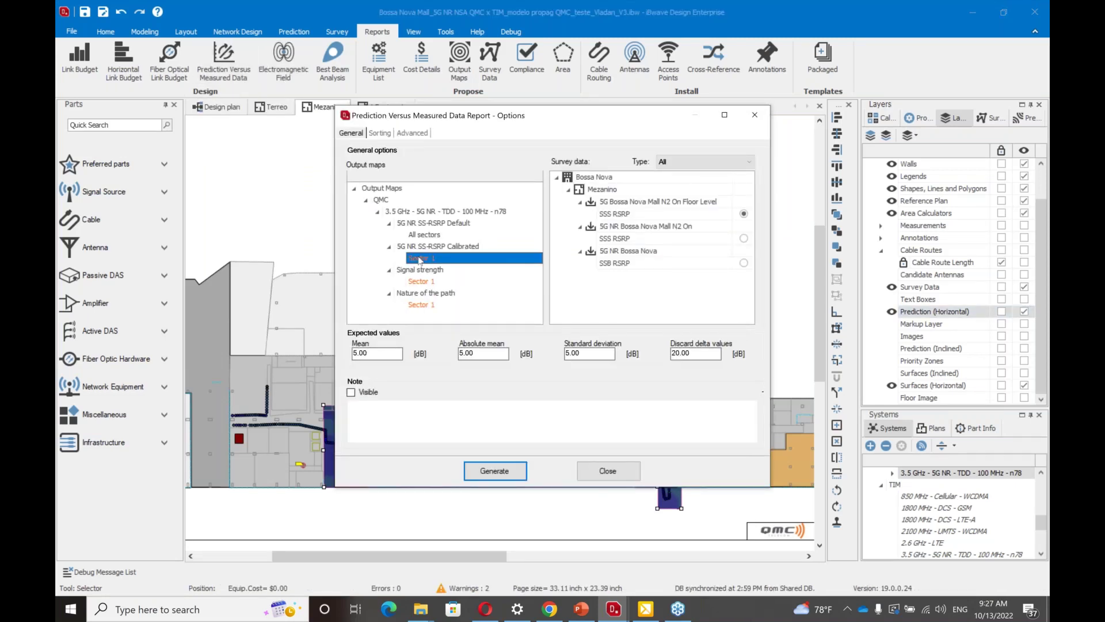
left_click(502, 472)
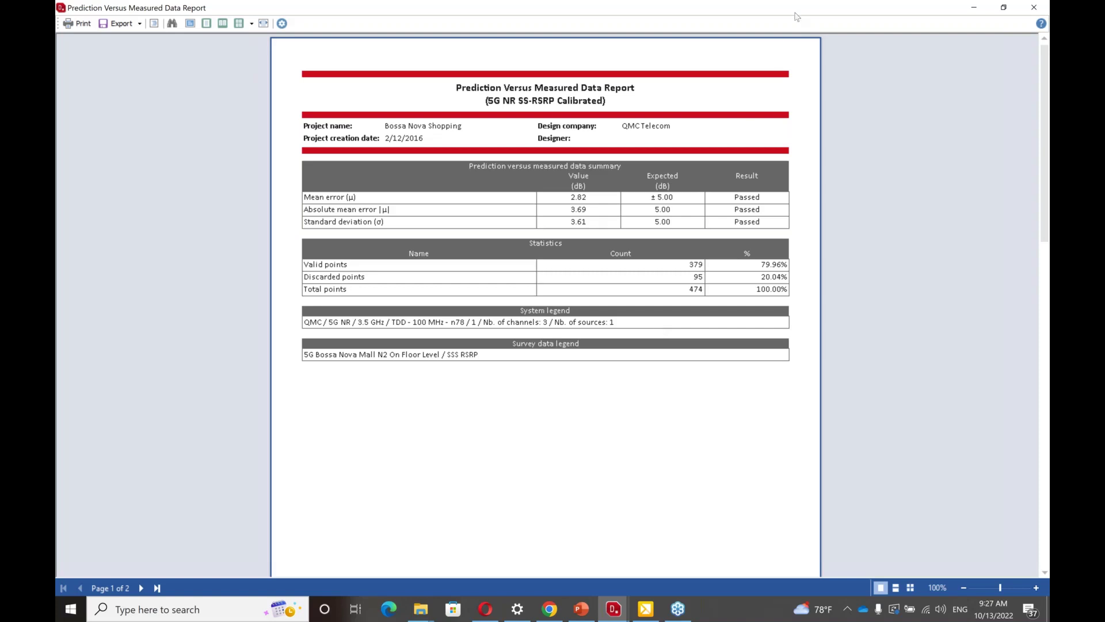
left_click(1035, 7)
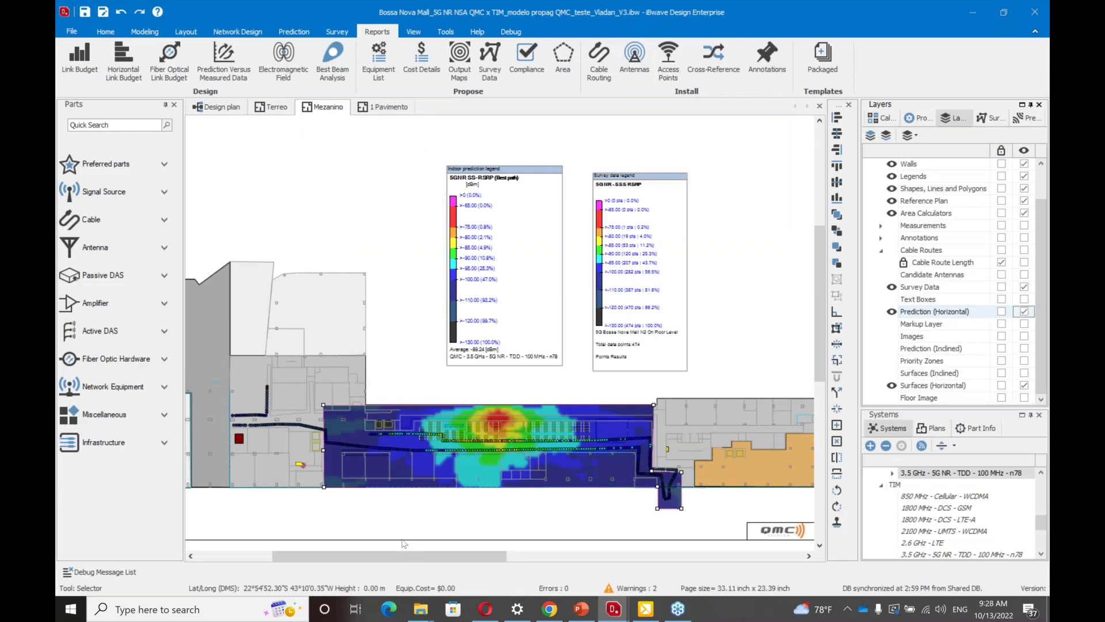
left_click(582, 610)
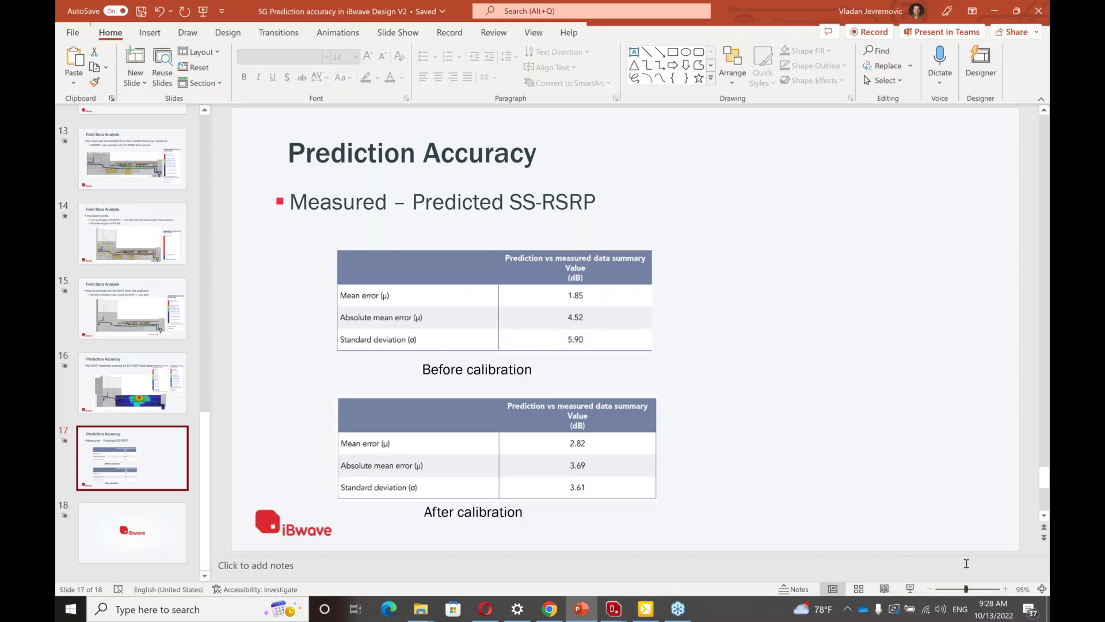
Step: Run the slide show through to slide 18, the iBwave logo slide, and exit to Normal view
left_click(909, 589)
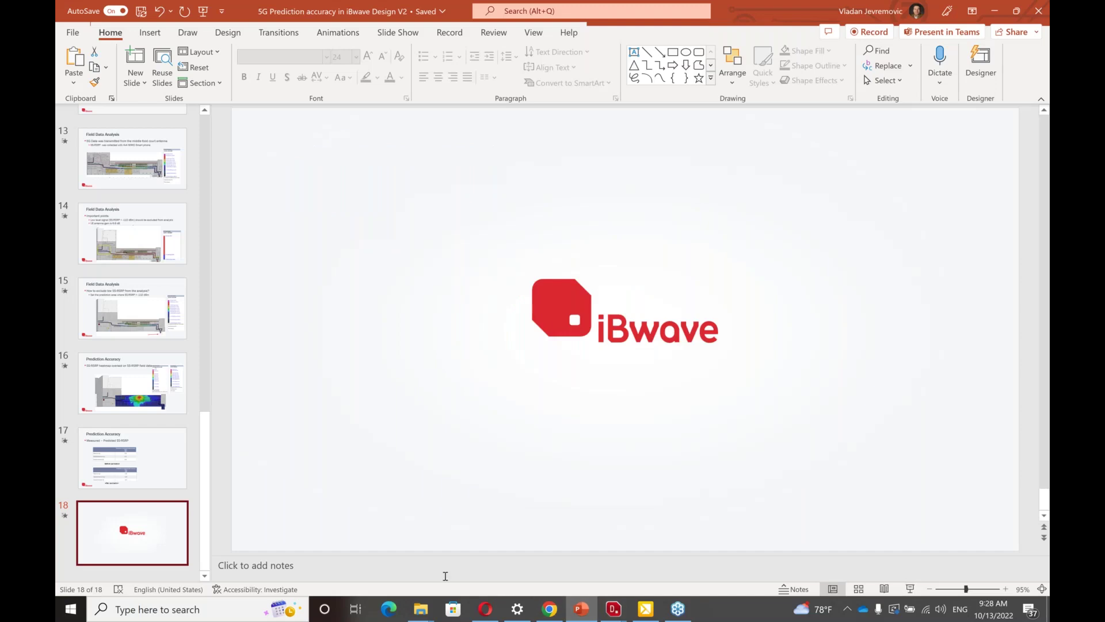
Step: Switch to the iBwave window, show the Design plan and select the N2RU-I-Cover 5 antenna
mouse_move(606, 608)
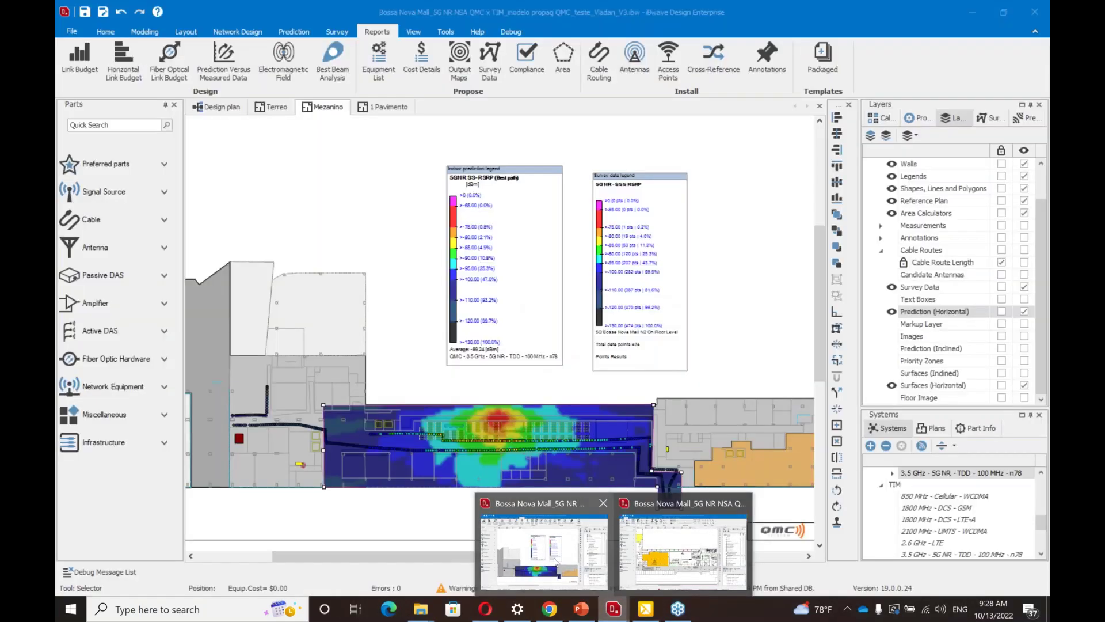
left_click(555, 561)
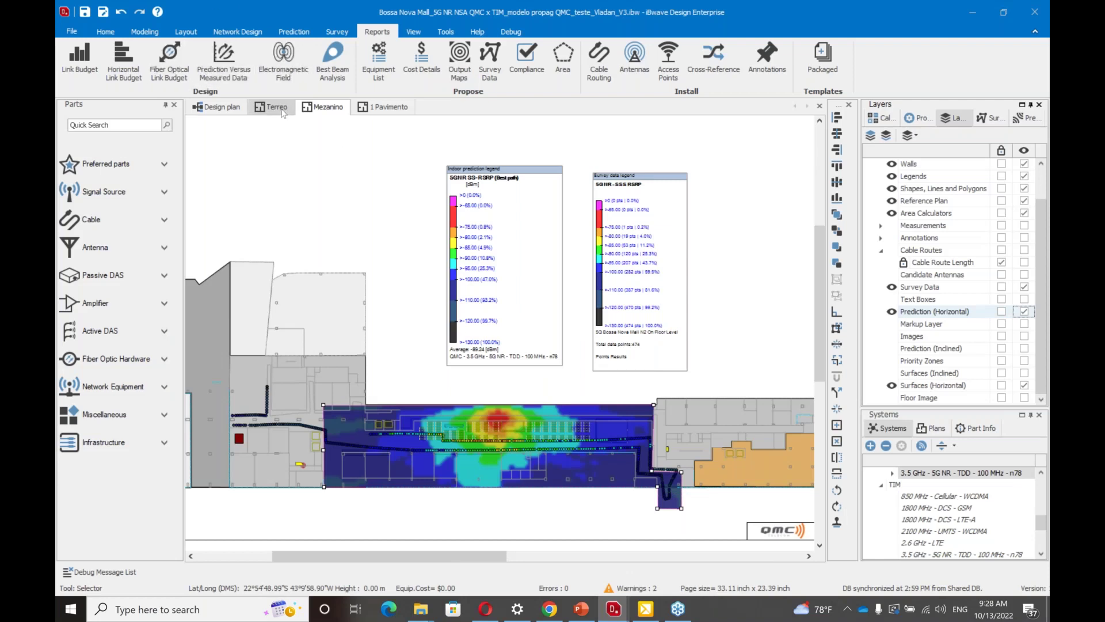
left_click(233, 108)
left_click(531, 344)
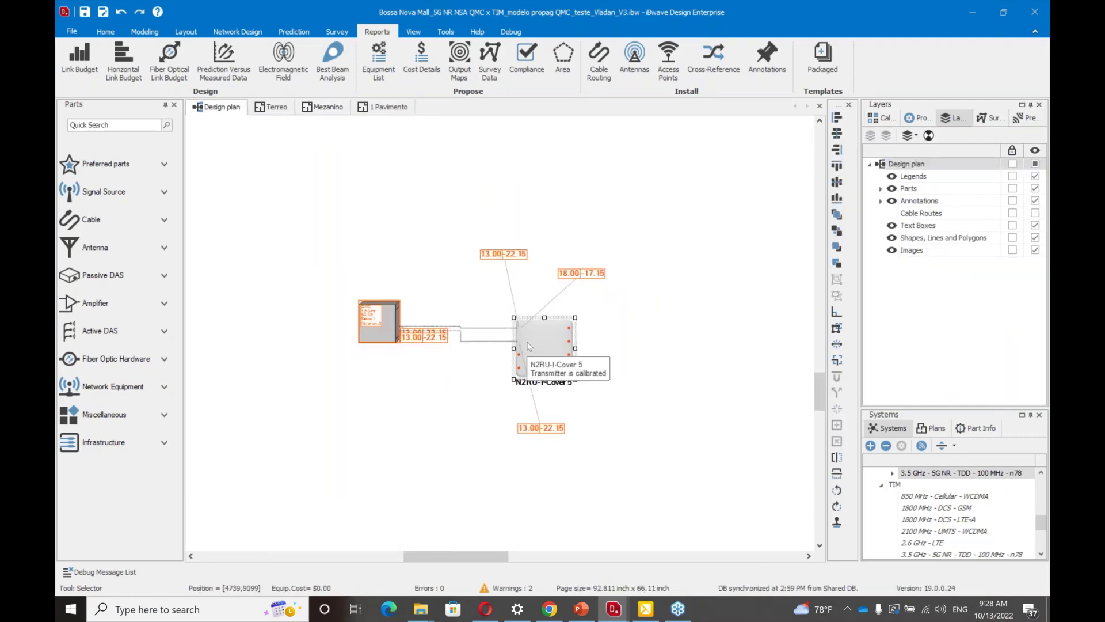
Step: Open N2RU-I-Cover 5's part properties, review the omnidirectional Sunwave Solutions antenna, then cancel
double_click(530, 345)
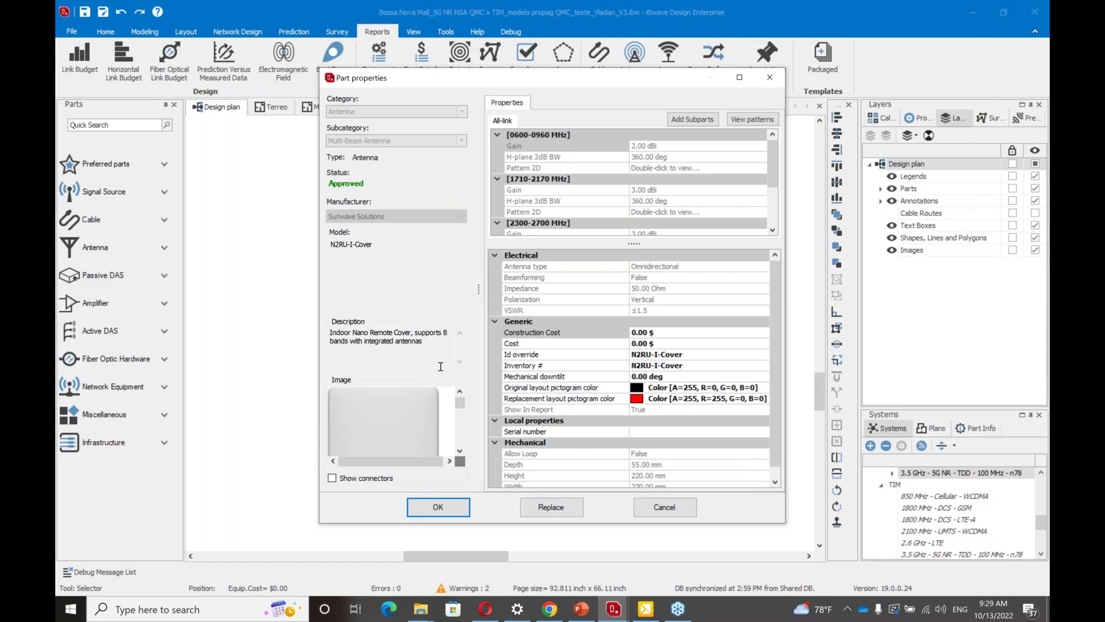
left_click(661, 506)
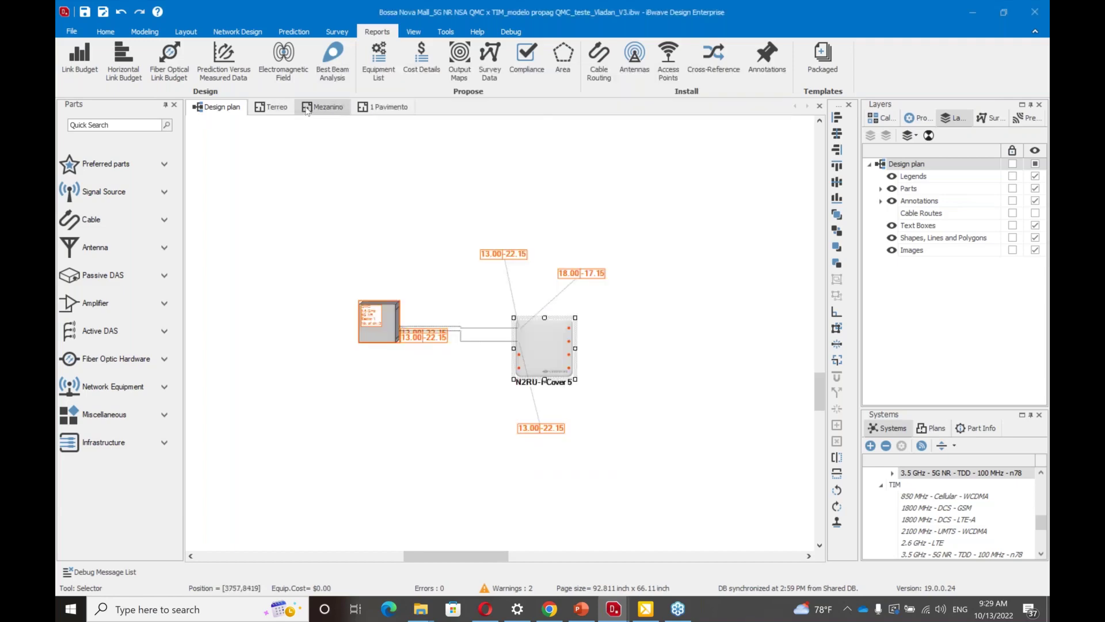
Step: Return to the Mezanino floor plan with its SS-RSRP prediction heat map and survey legends
left_click(276, 107)
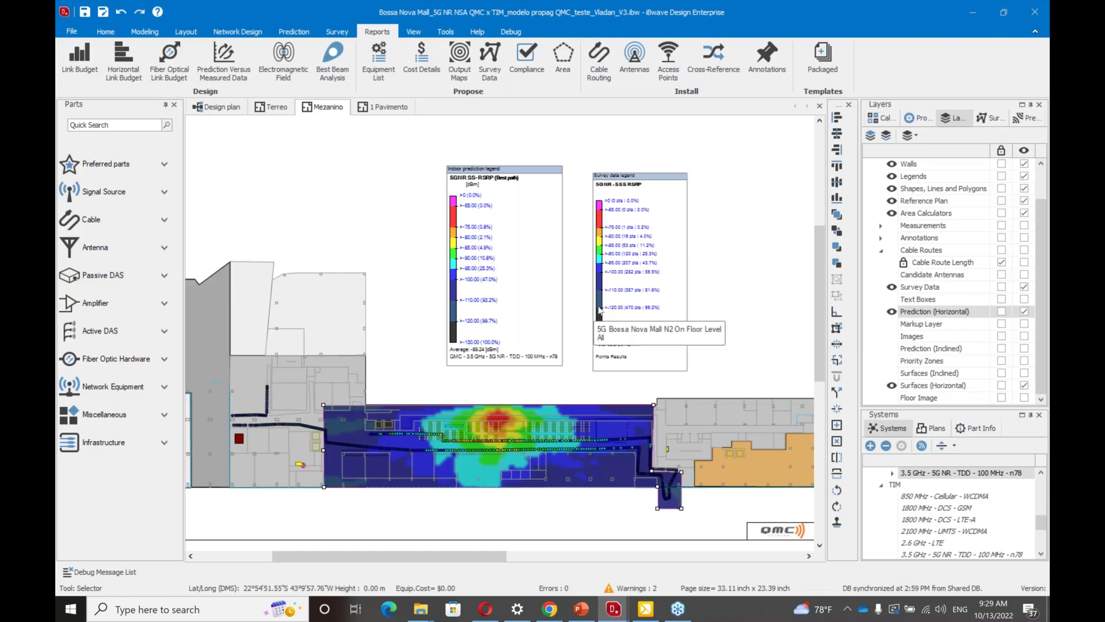
Step: Bring PowerPoint forward on slide 17, 'Prediction Accuracy', with its before/after calibration tables
left_click(582, 609)
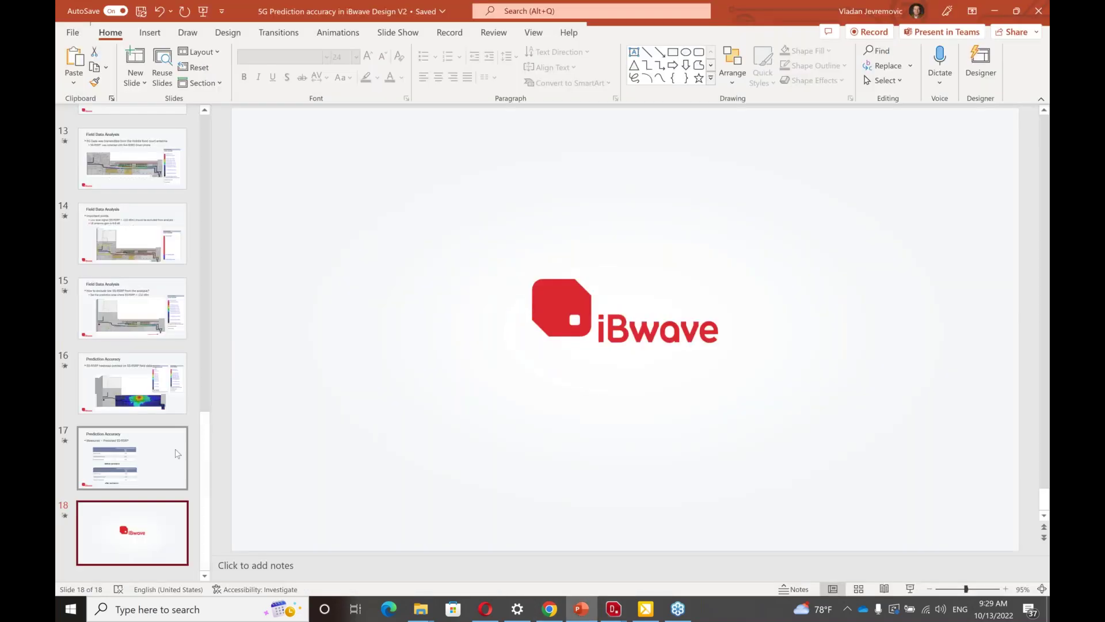
left_click(177, 454)
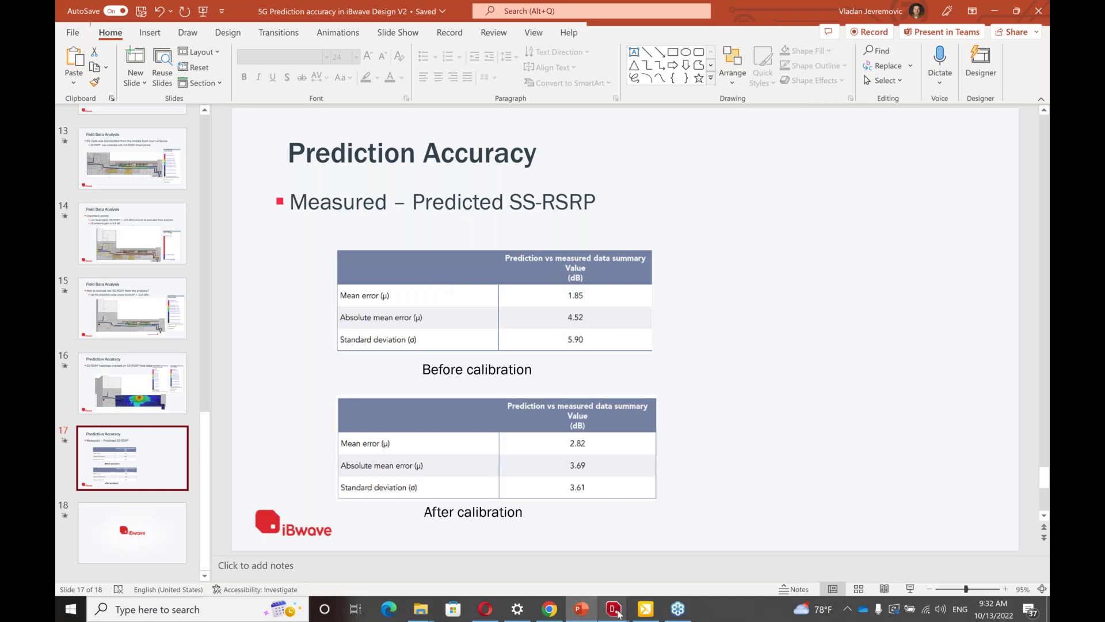
mouse_move(616, 611)
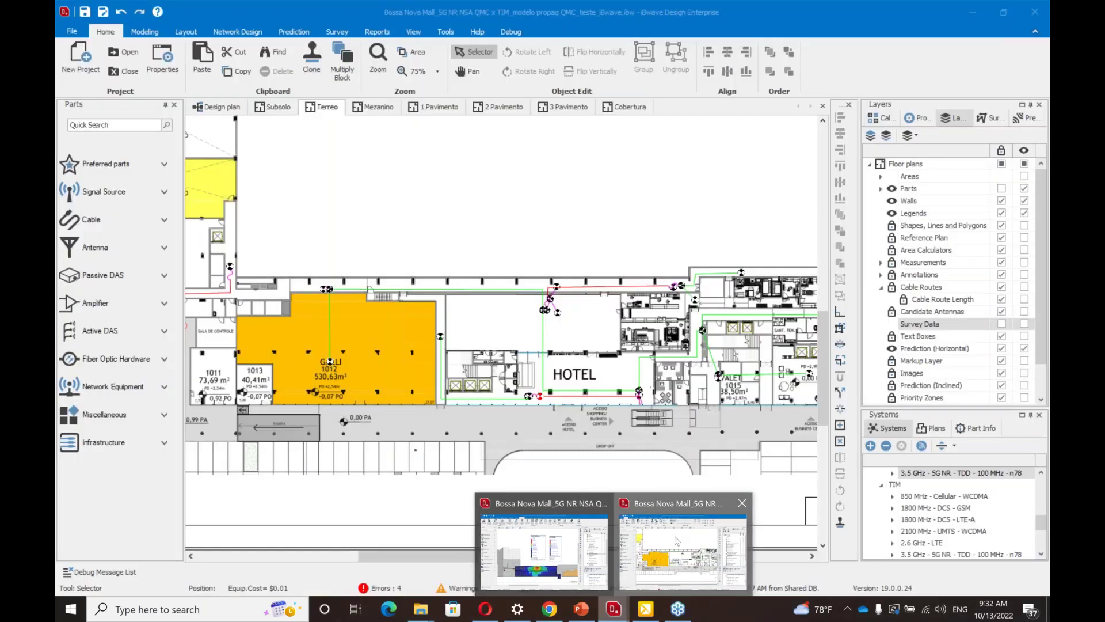
Step: Switch to the V3 Bossa Nova Mall model and open its project Properties
left_click(678, 541)
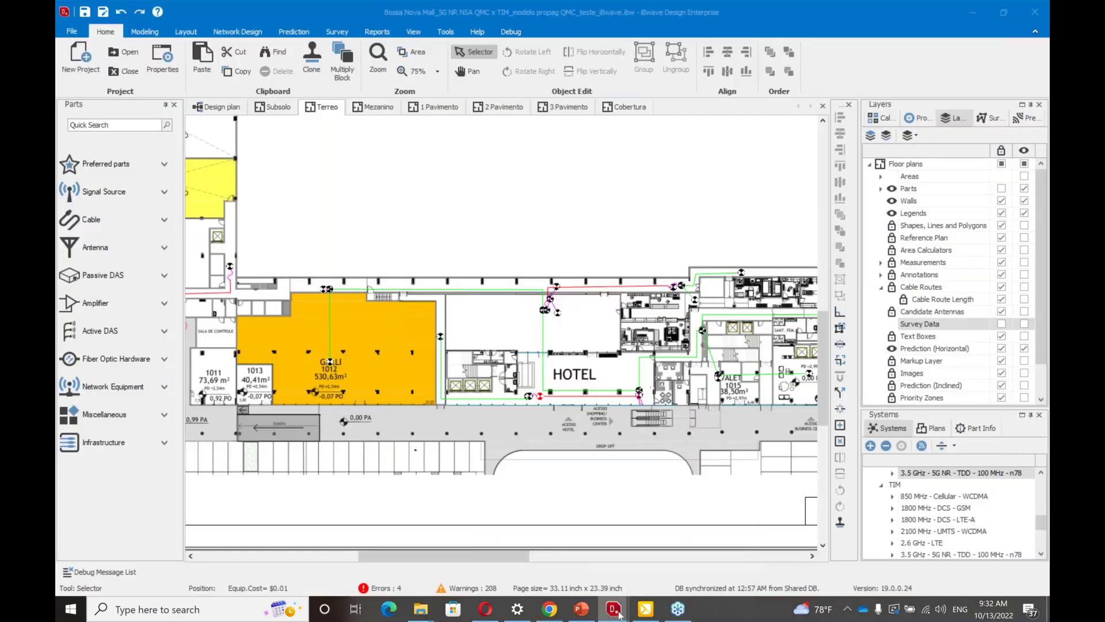
left_click(615, 610)
left_click(105, 31)
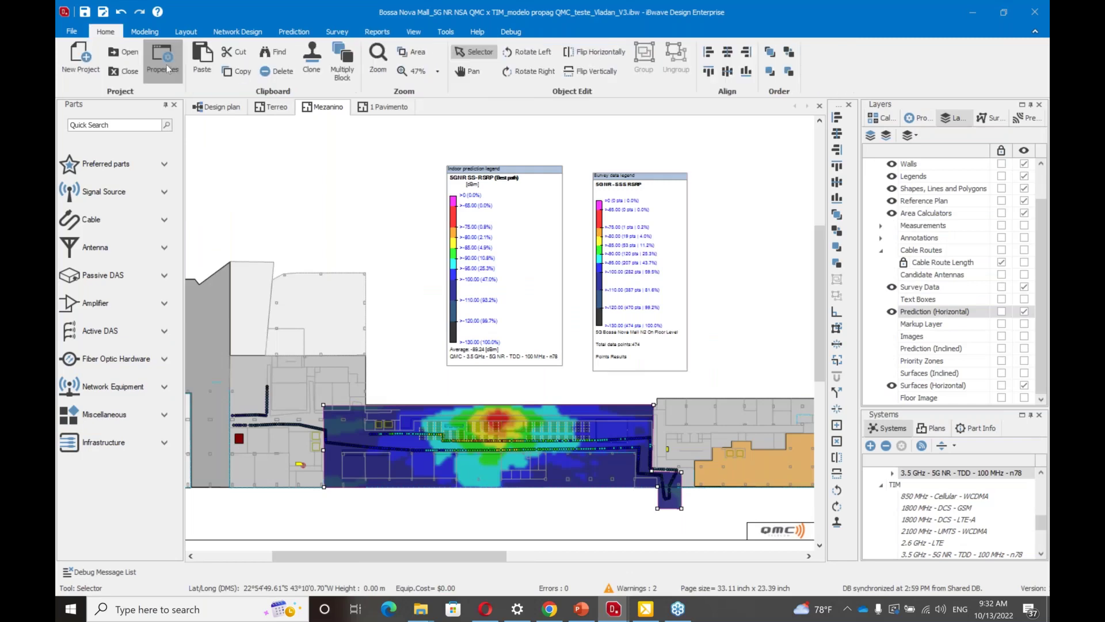
left_click(164, 60)
Step: Go to Prediction > Network Optimization and display the 5G NR band parameters
left_click_drag(371, 292, 392, 393)
scroll(346, 403, "down", 1)
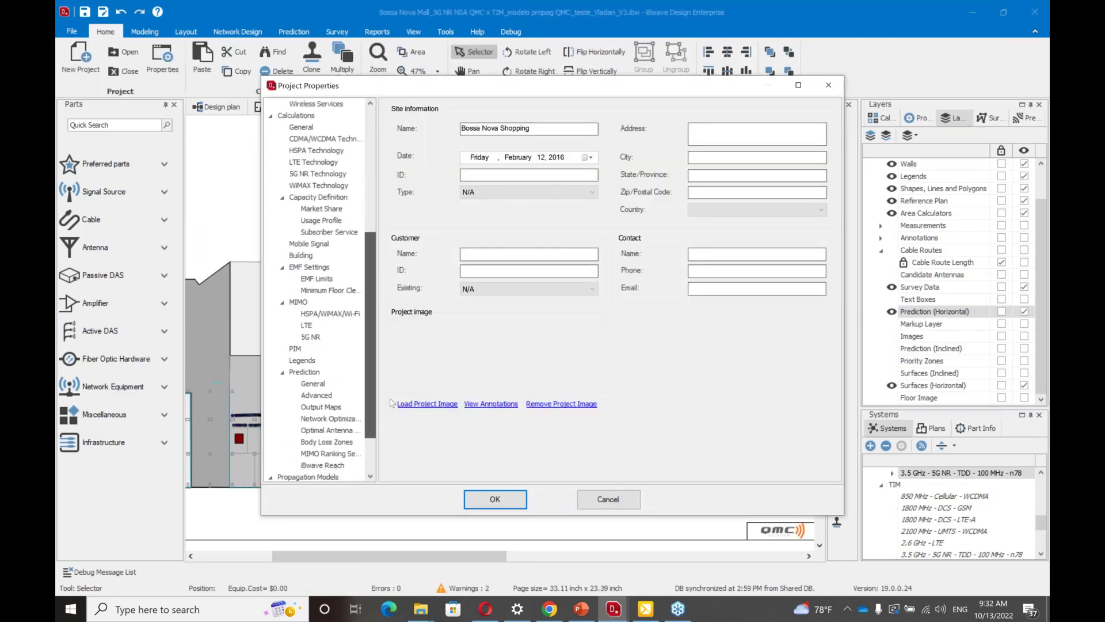
left_click(348, 431)
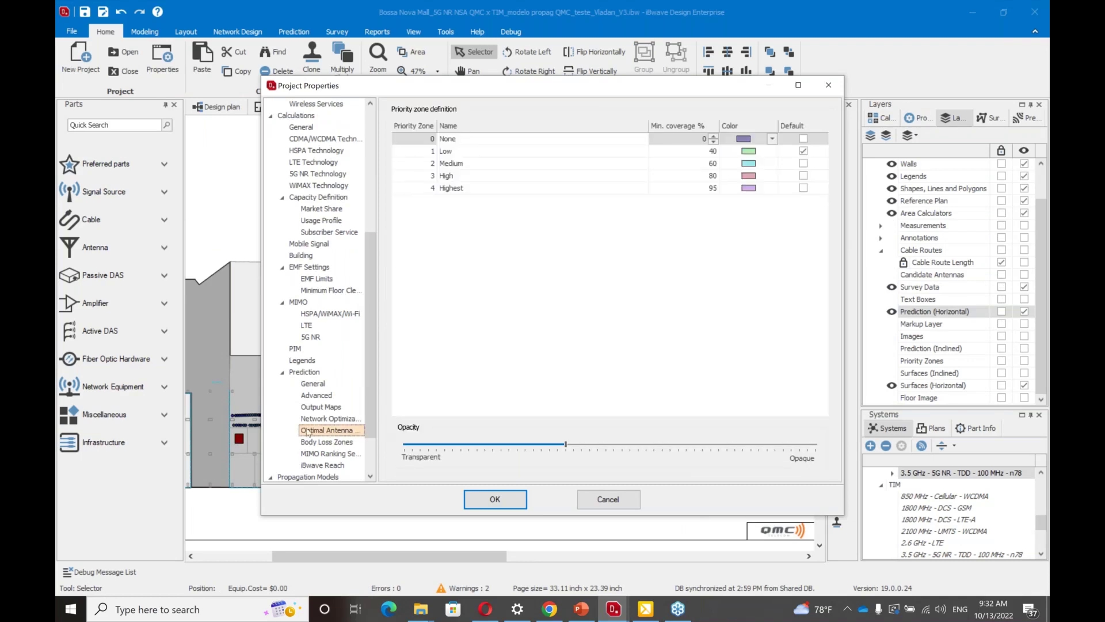
left_click(311, 419)
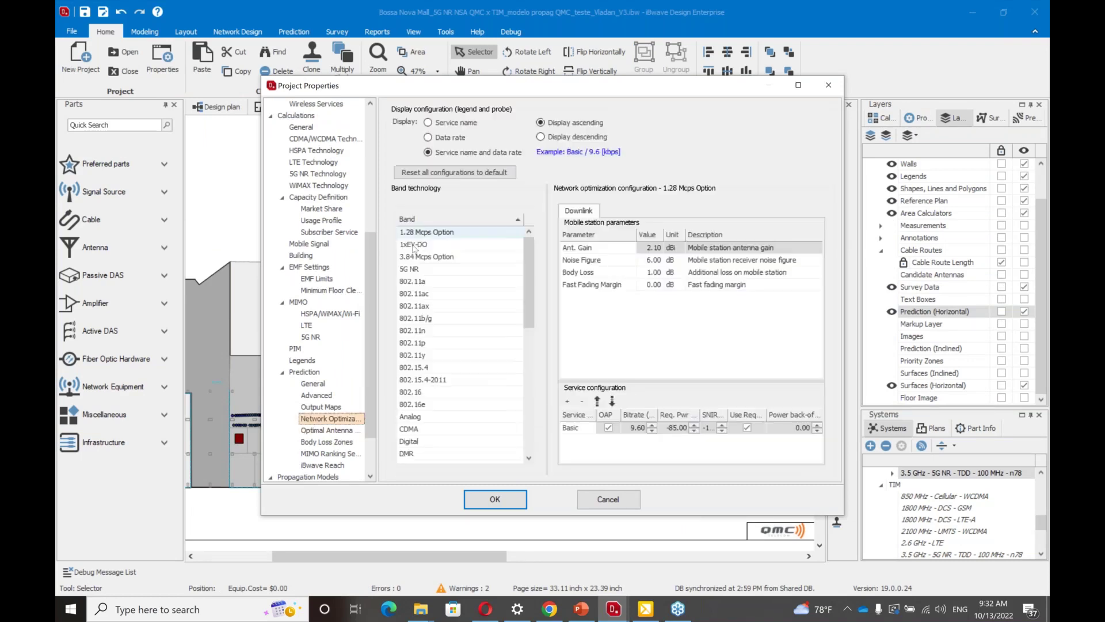
left_click(409, 270)
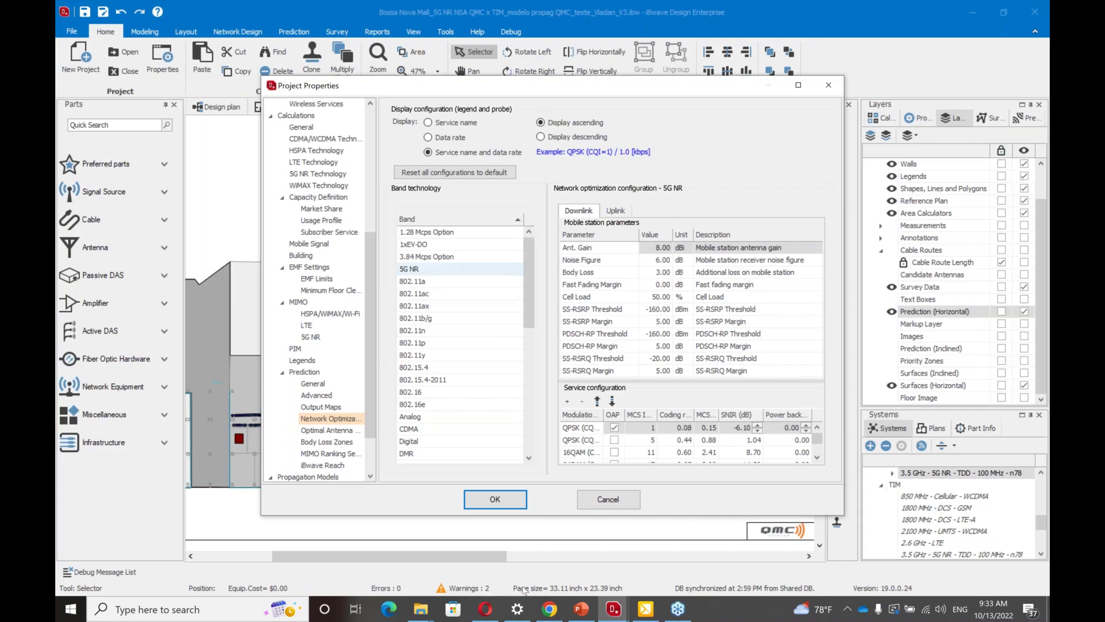
Step: Bring PowerPoint's slide 17 back in front, showing mean error falling from 4.52 to 3.69 dB
mouse_move(587, 615)
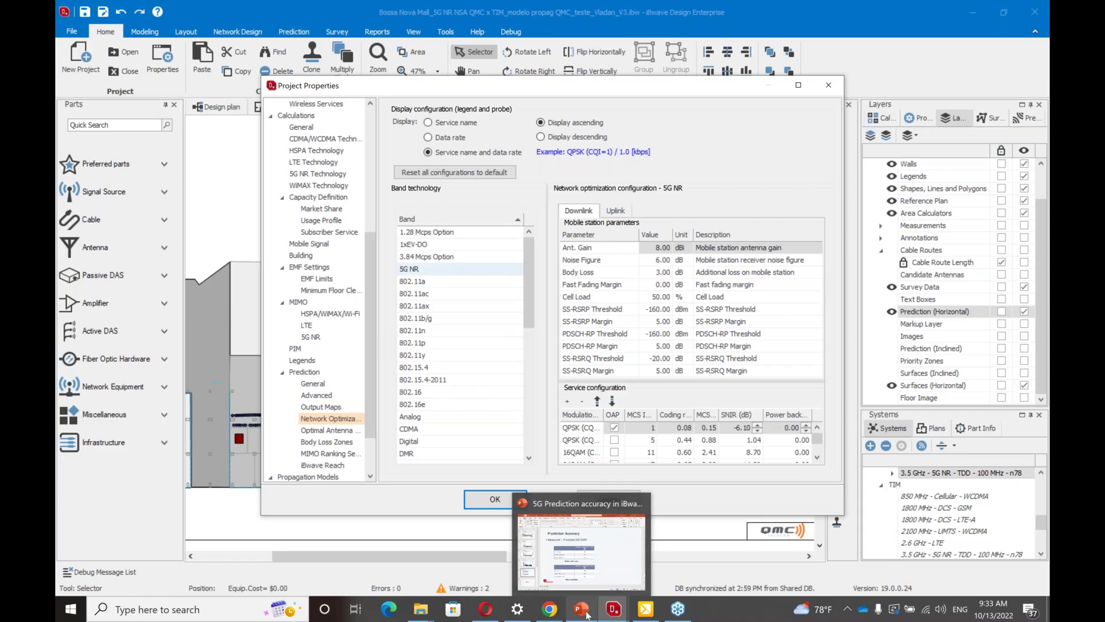
left_click(587, 615)
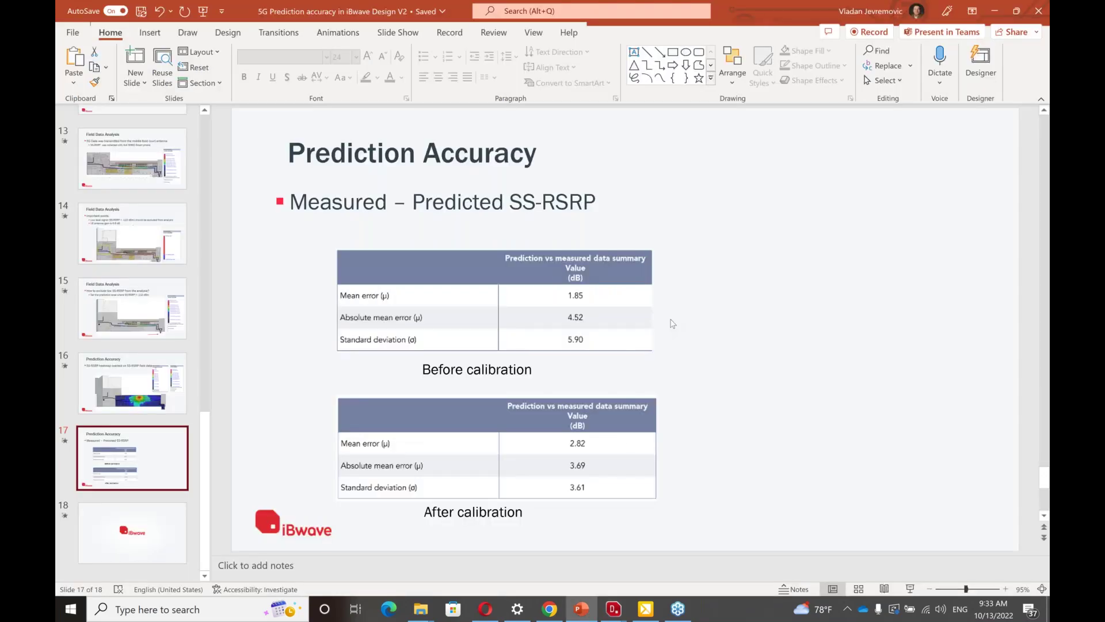